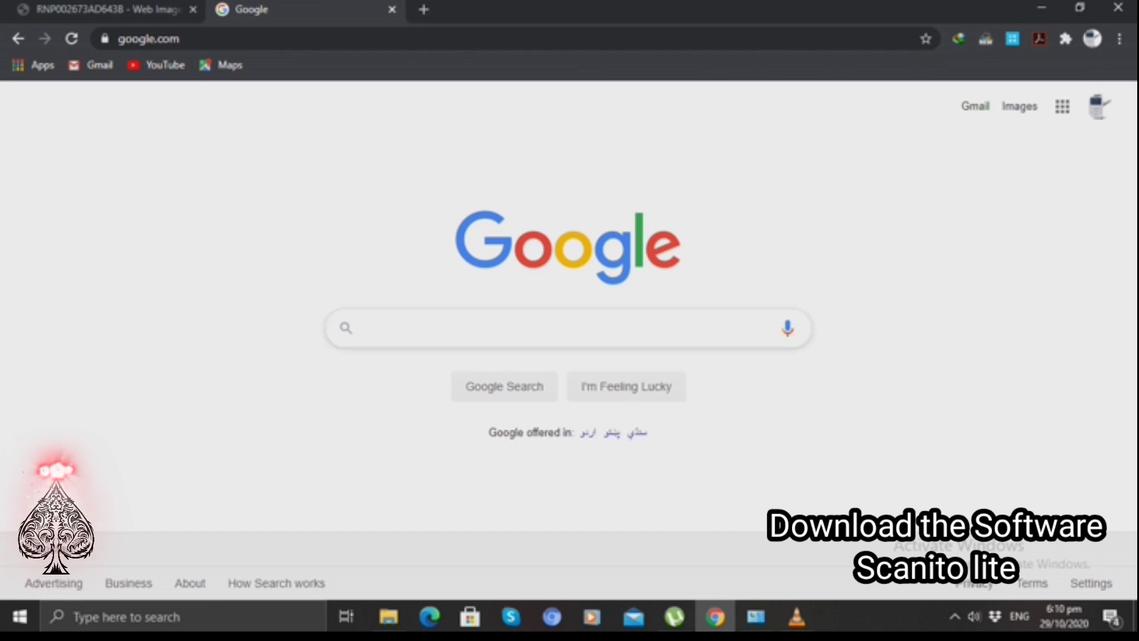
pyautogui.write('S')
pyautogui.write('can')
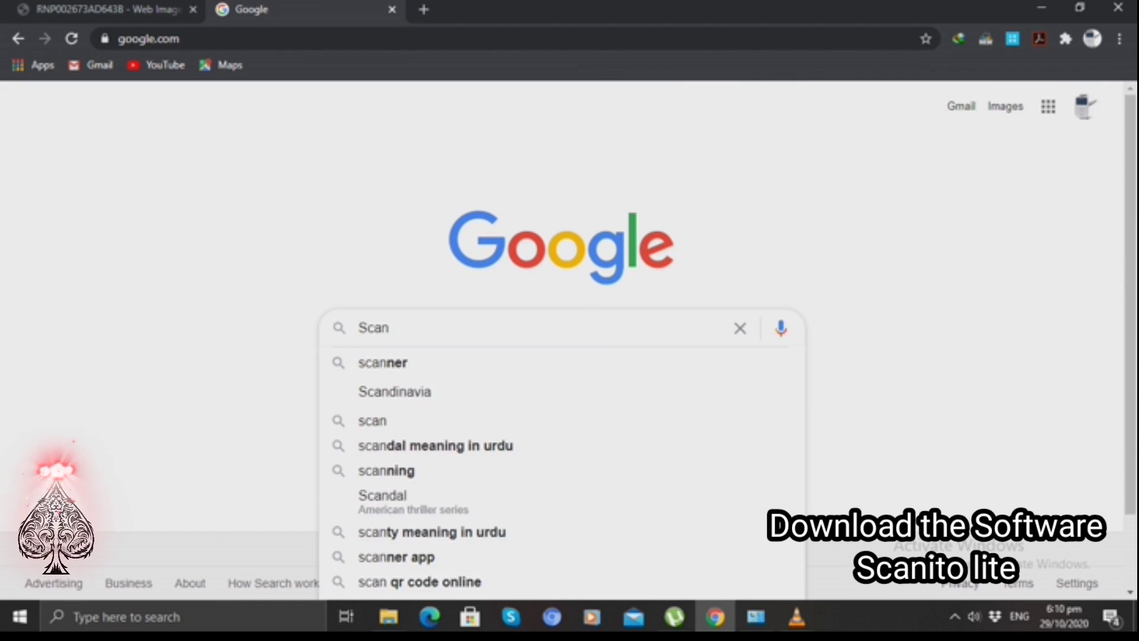
pyautogui.write('ito')
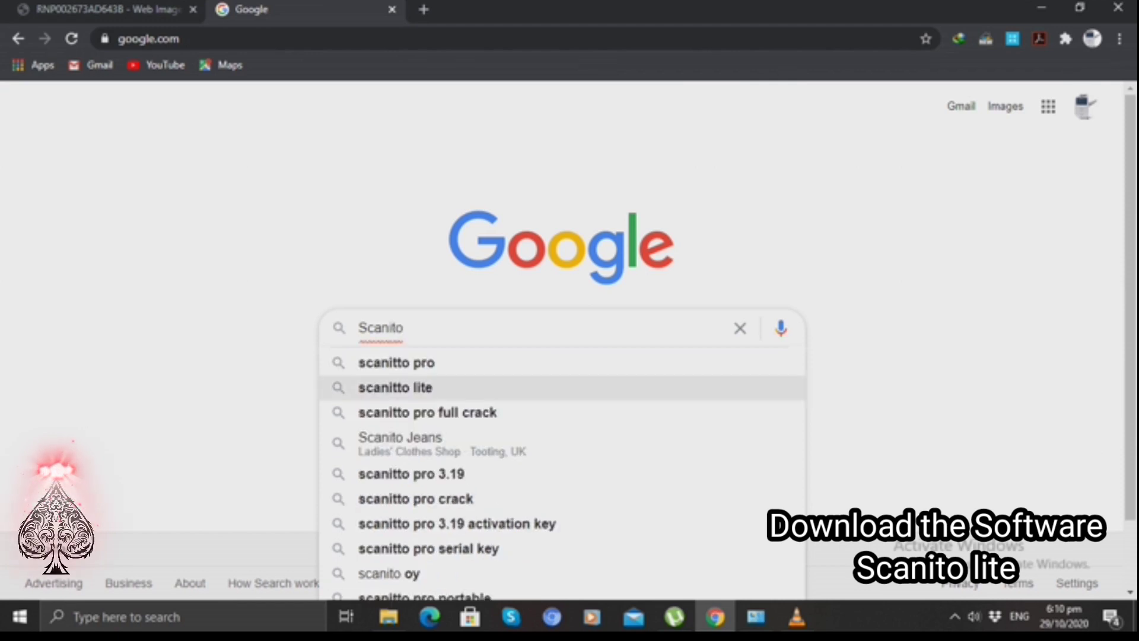
# Pick the 'scanitto lite' suggestion to search Google for Scanitto Lite.
pyautogui.click(395, 387)
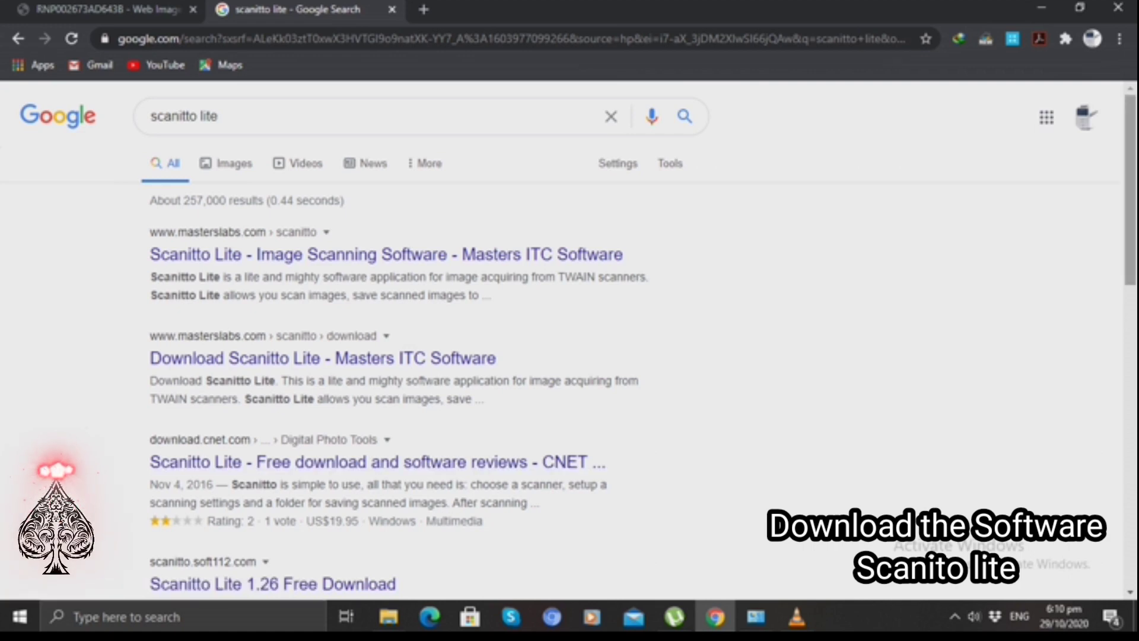
pyautogui.scroll(-5, 570, 357)
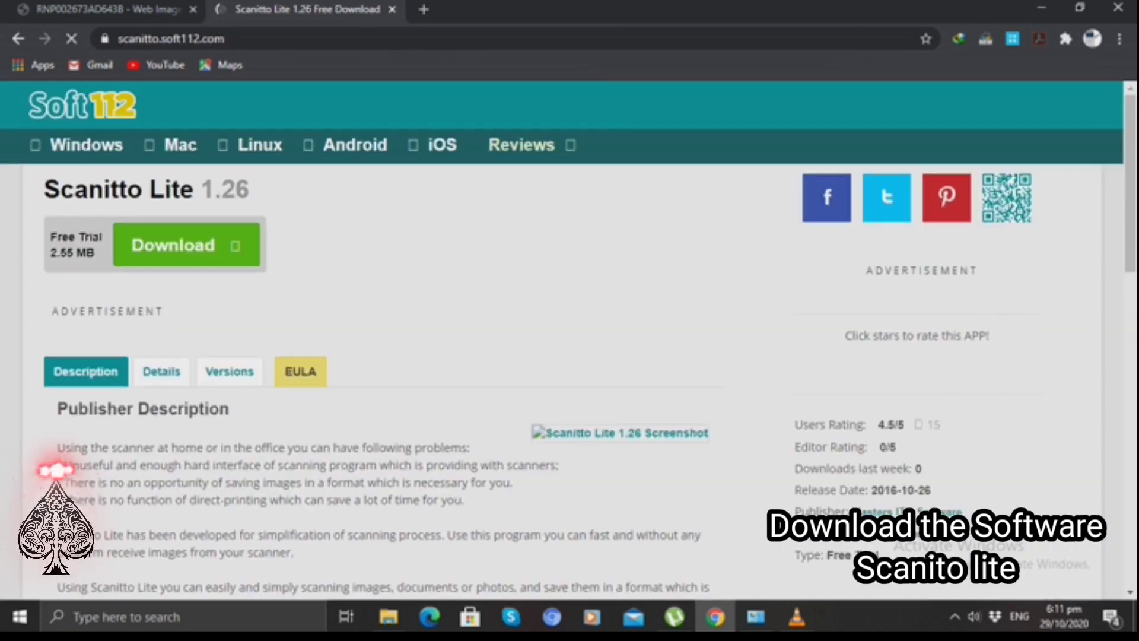
# Open the Soft112 'Scanitto Lite 1.26 Free Download' listing and continue to its download page.
pyautogui.click(272, 264)
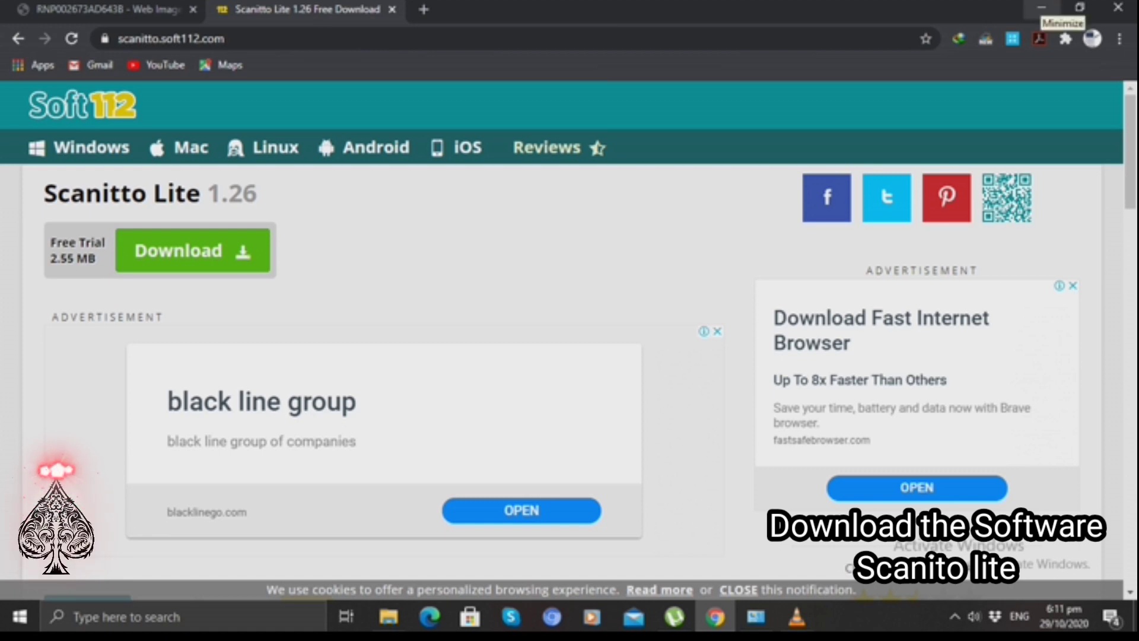
pyautogui.scroll(-2, 569, 338)
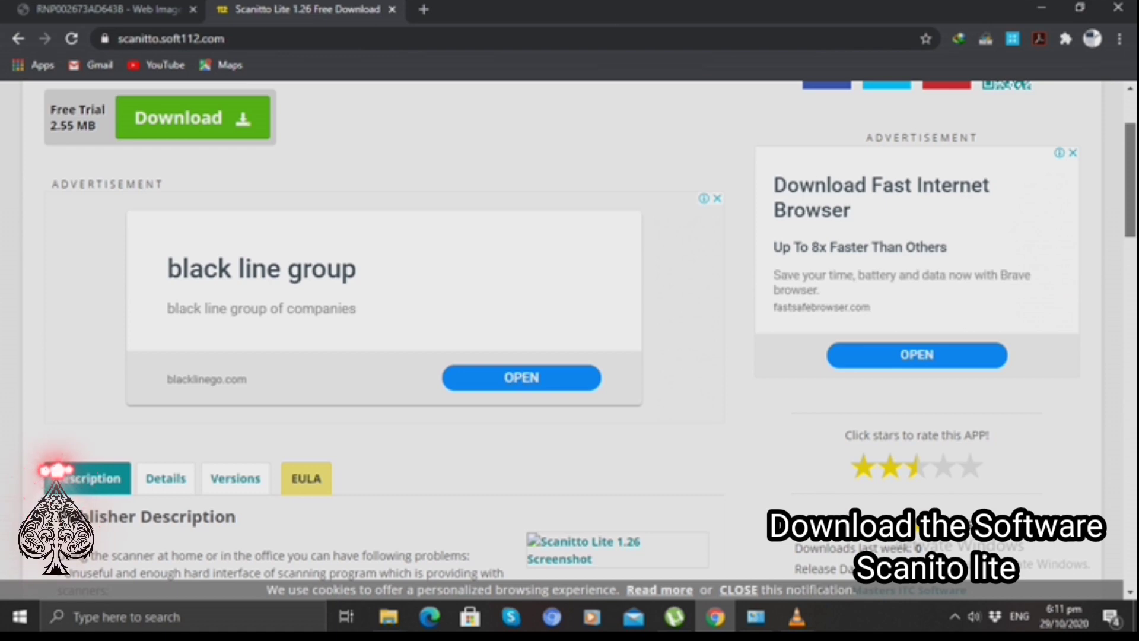
pyautogui.scroll(-3, 570, 338)
pyautogui.scroll(-2, 56, 469)
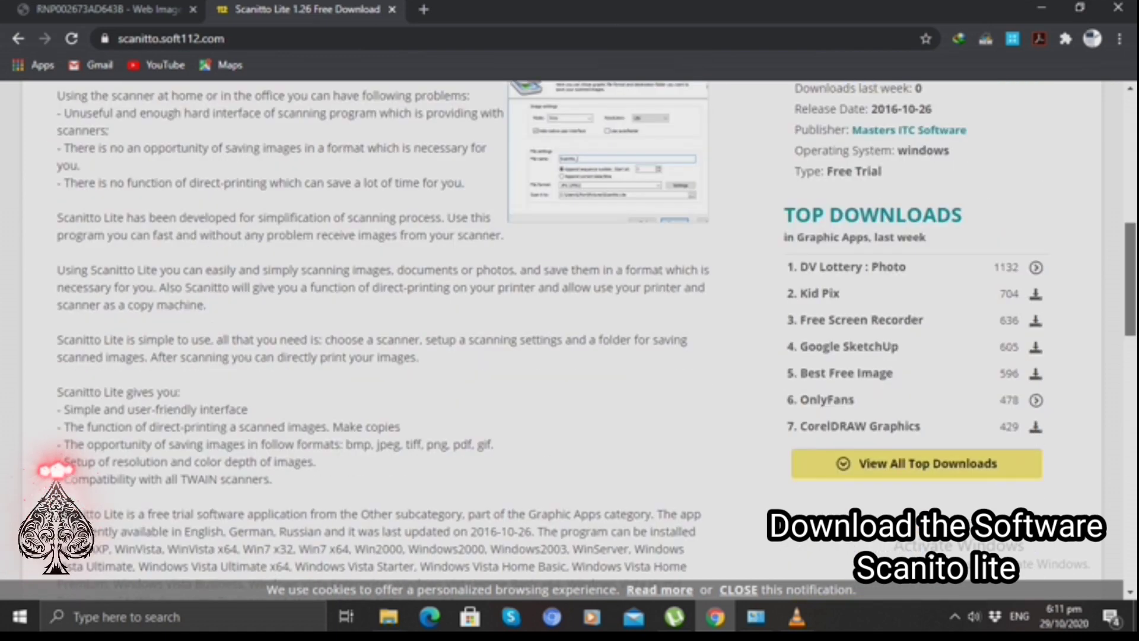
pyautogui.scroll(8, 570, 338)
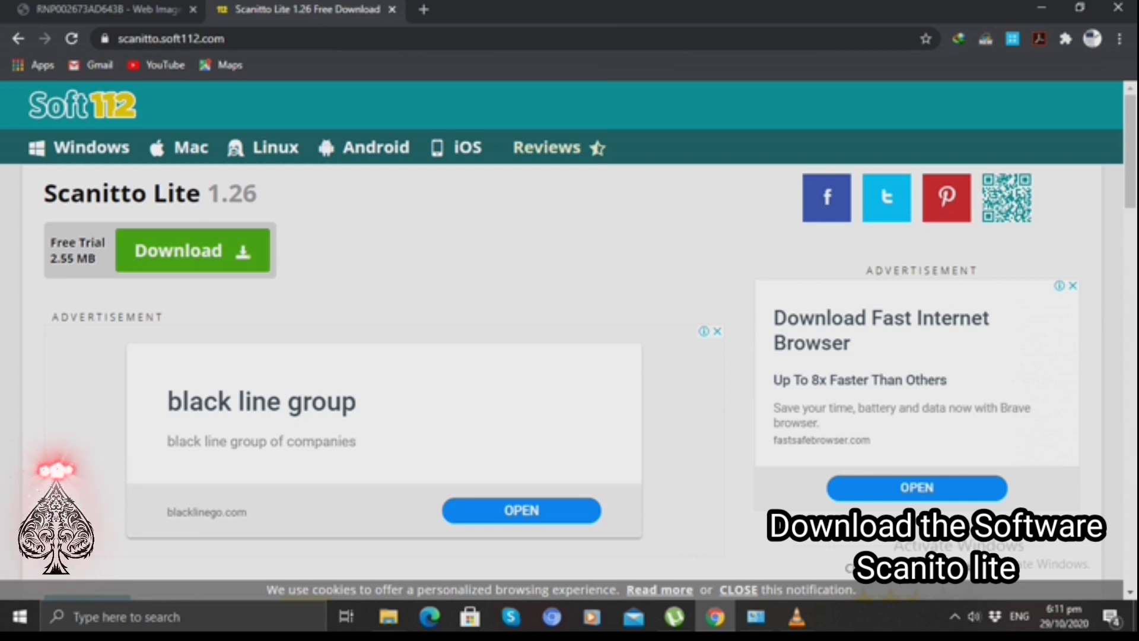
pyautogui.click(193, 250)
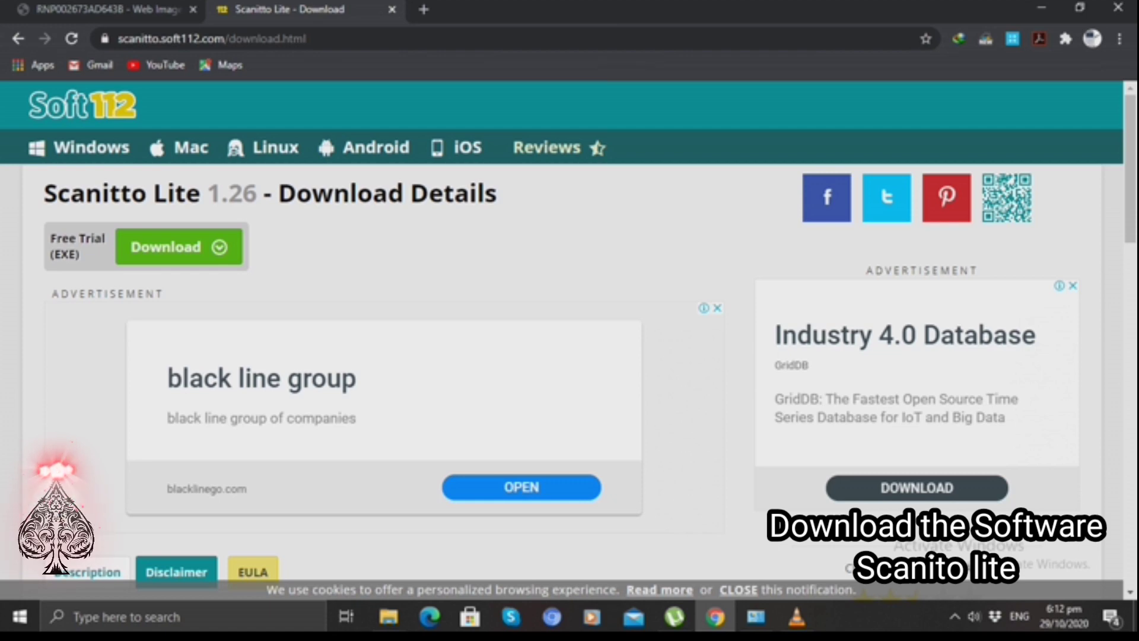
pyautogui.scroll(-3, 570, 339)
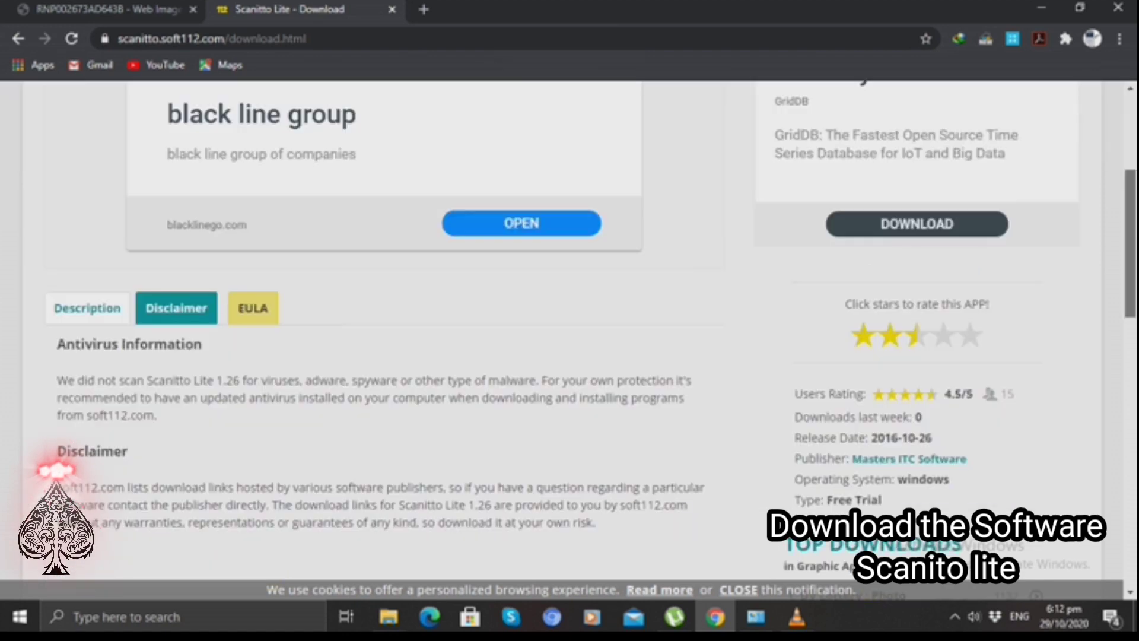
pyautogui.scroll(-2, 570, 338)
pyautogui.scroll(-1, 570, 338)
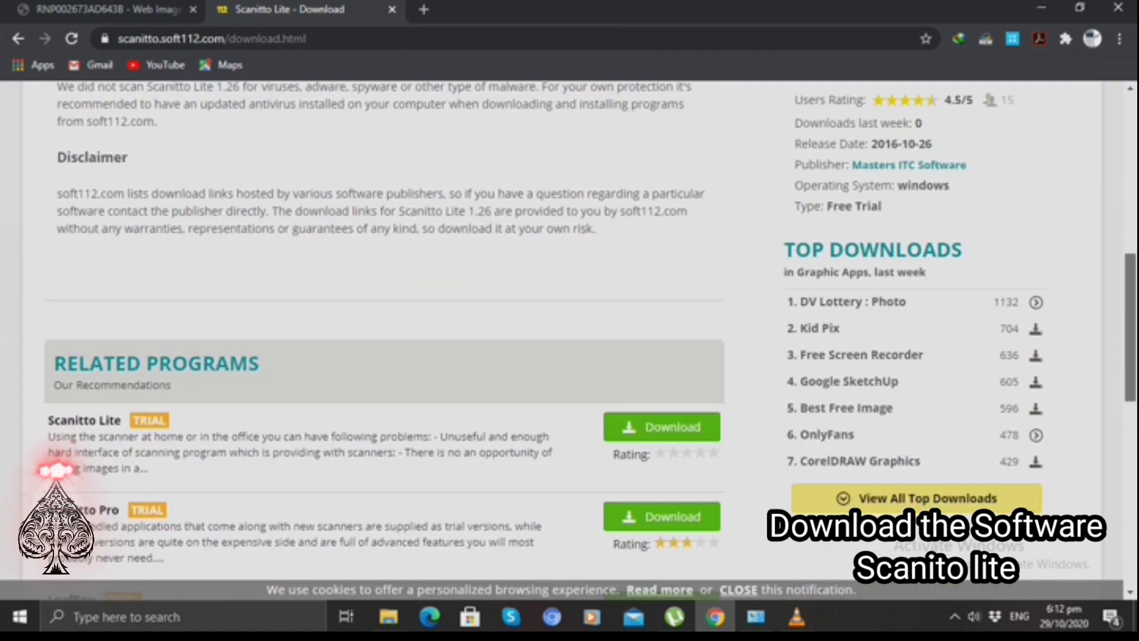
pyautogui.scroll(10, 570, 338)
# Save scanitto.exe (2.43 MB) to Downloads\Programs using Internet Download Manager.
pyautogui.click(179, 247)
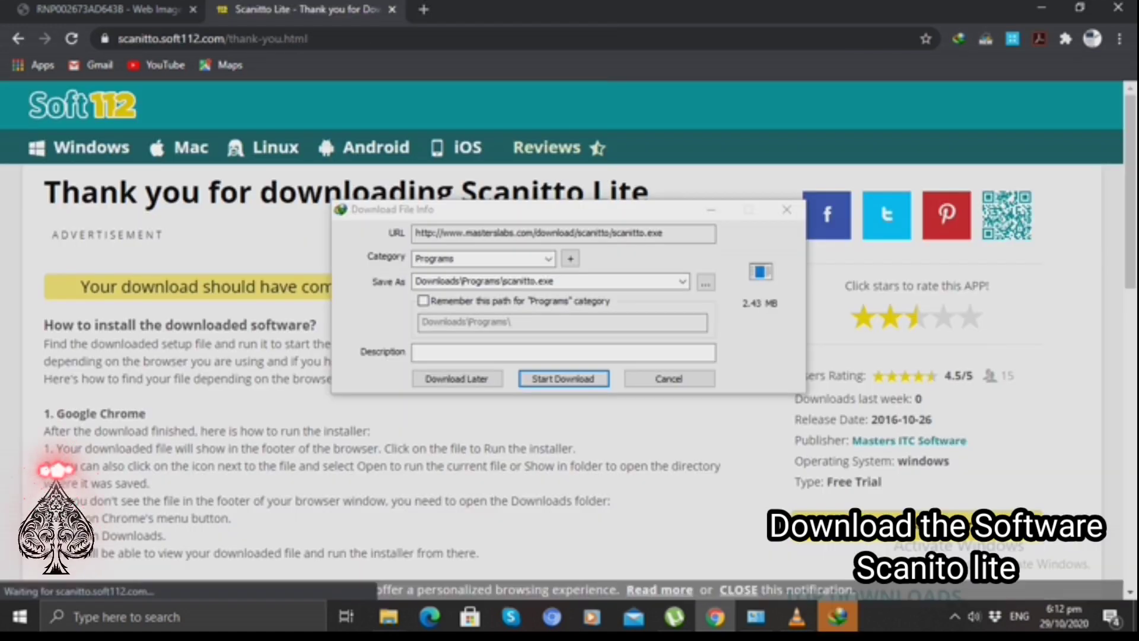
pyautogui.press('Return')
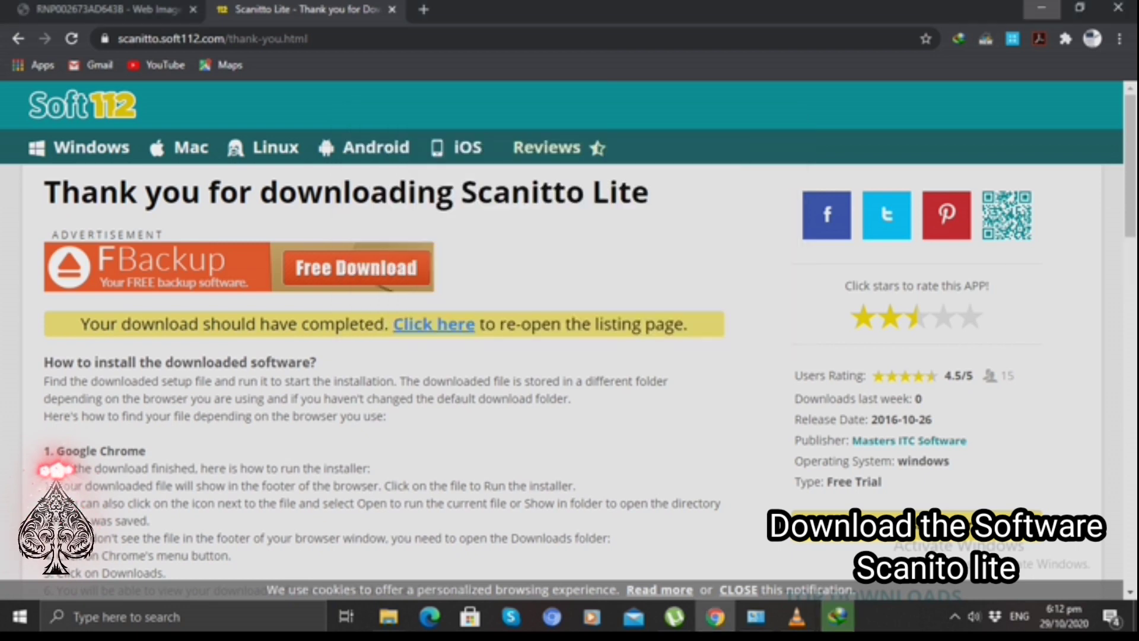
pyautogui.click(1042, 9)
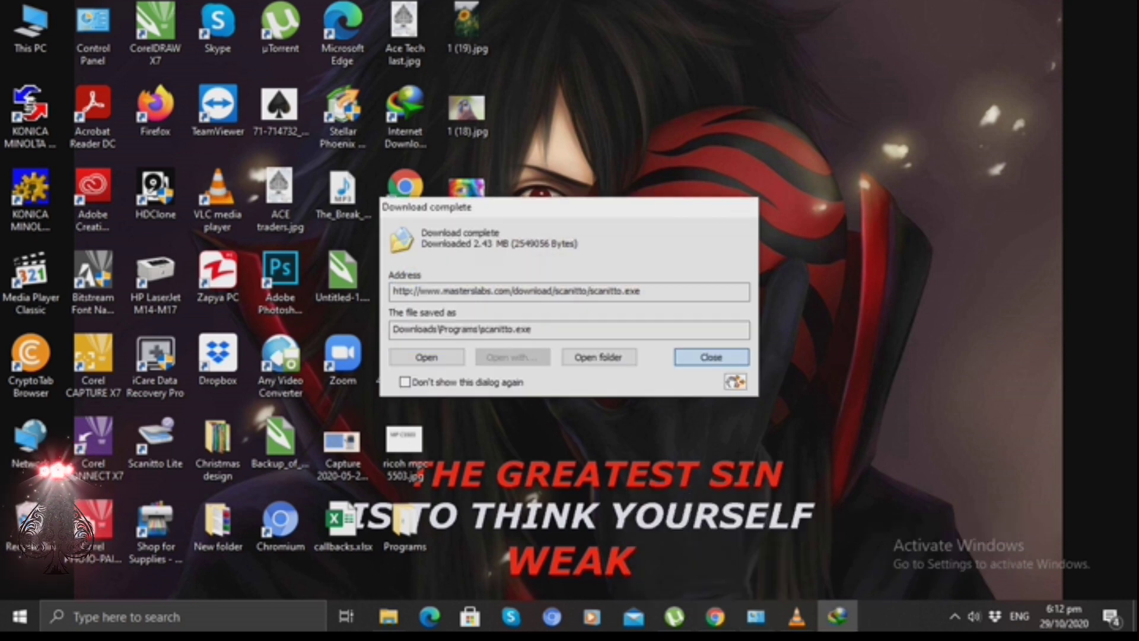
pyautogui.write('ri')
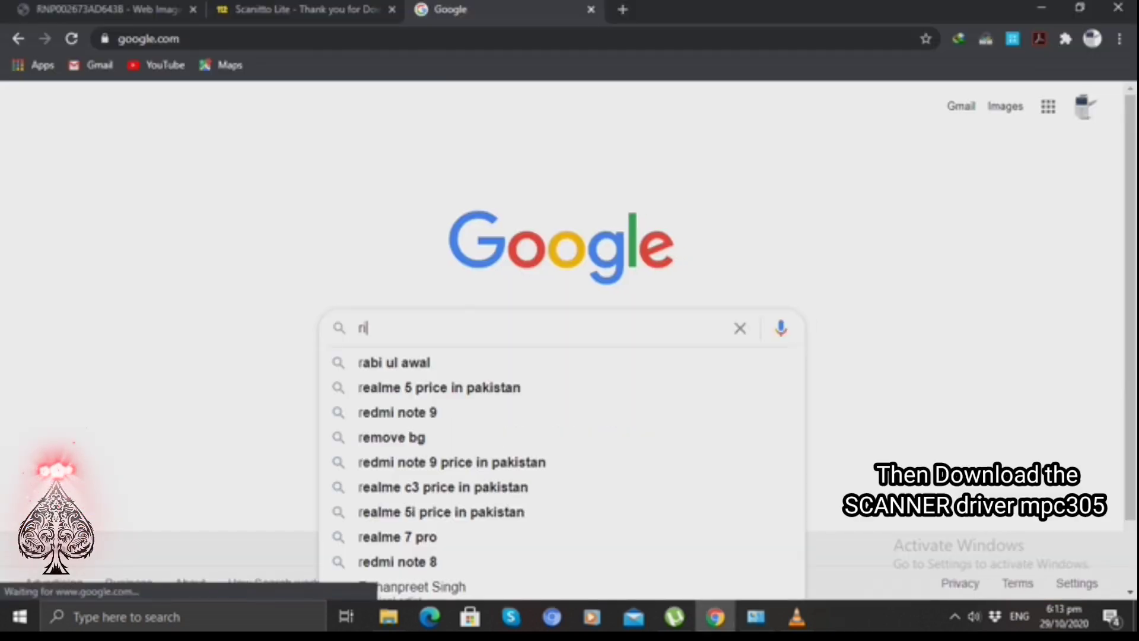
pyautogui.write('coh')
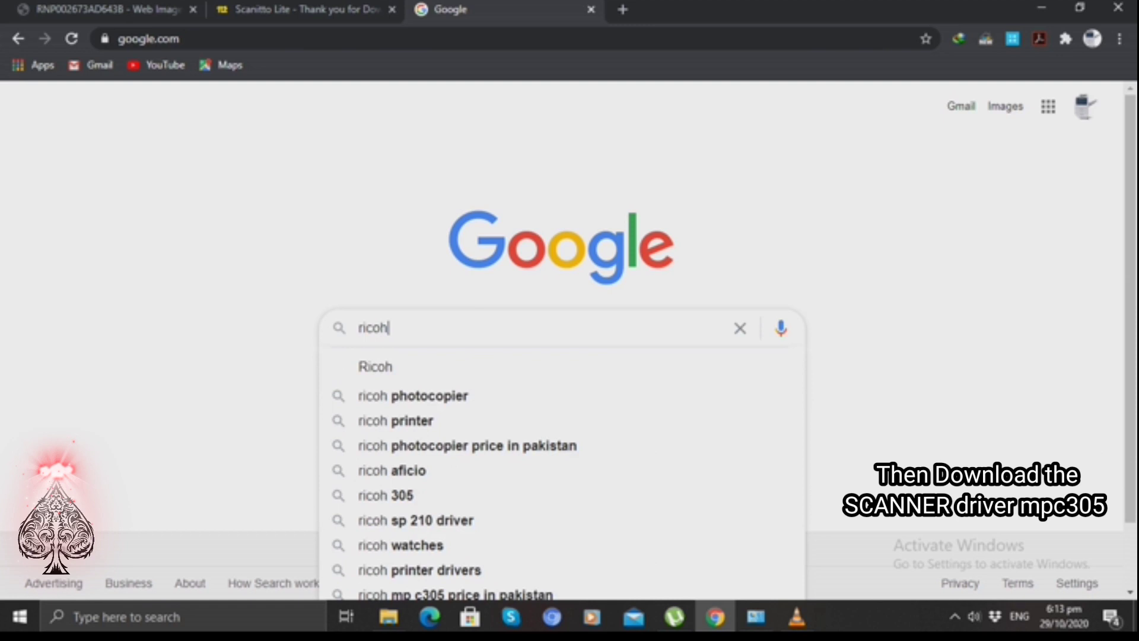
pyautogui.write(' 20')
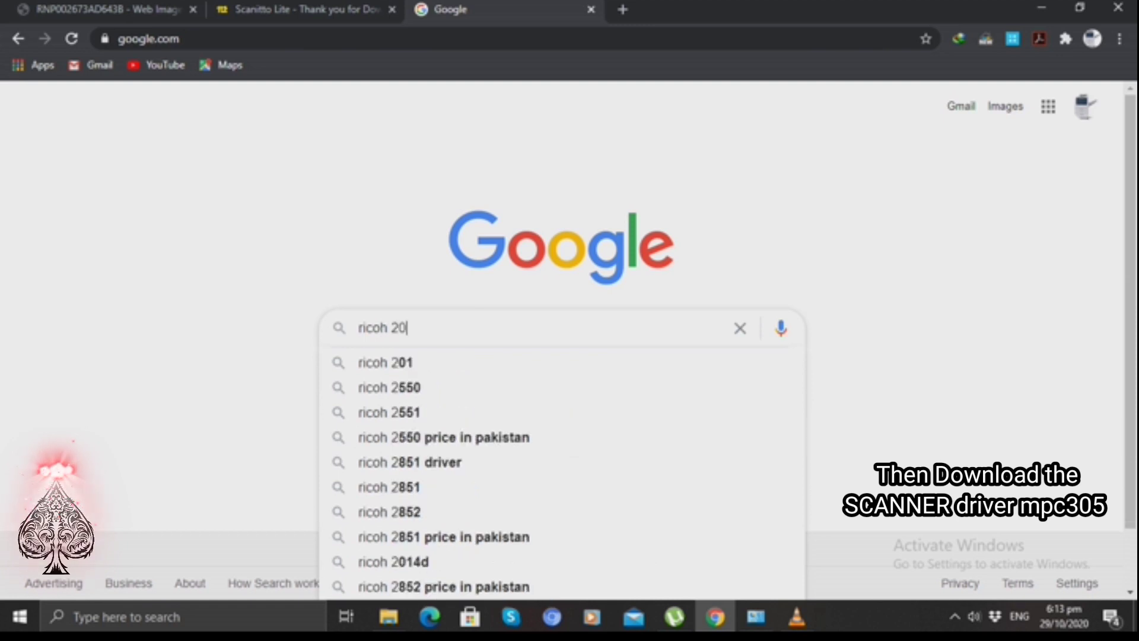
# Search 'ricoh c305 driver' and download the Aficio MP C305SP/C305SPF TWAIN scanner driver.
pyautogui.press('BackSpace')
pyautogui.press('BackSpace')
pyautogui.write('c')
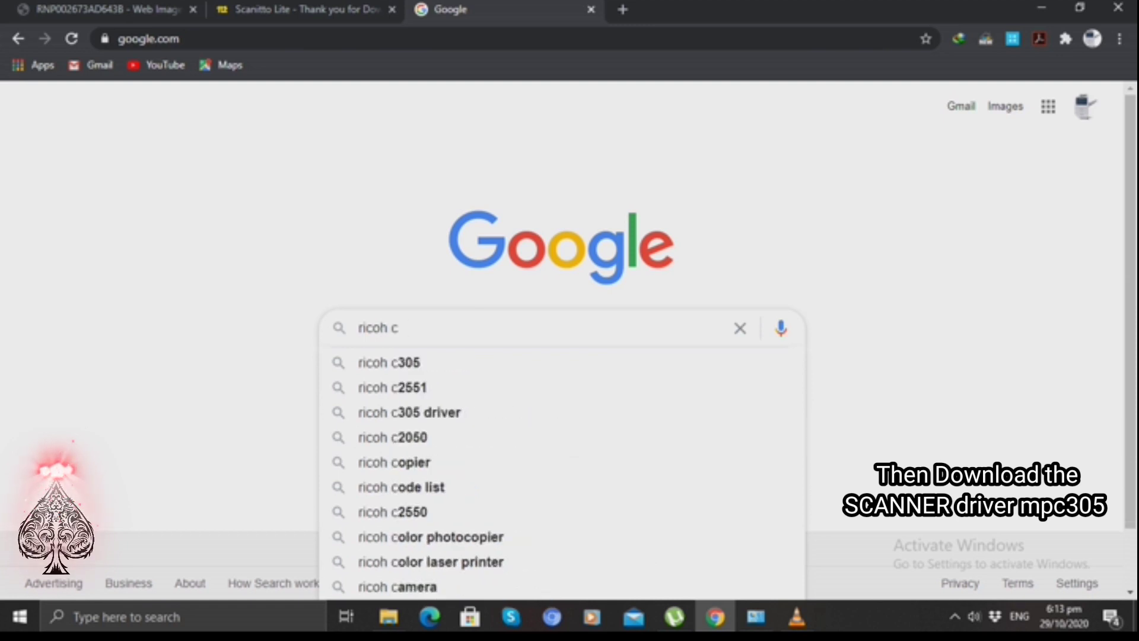
pyautogui.write('305 d')
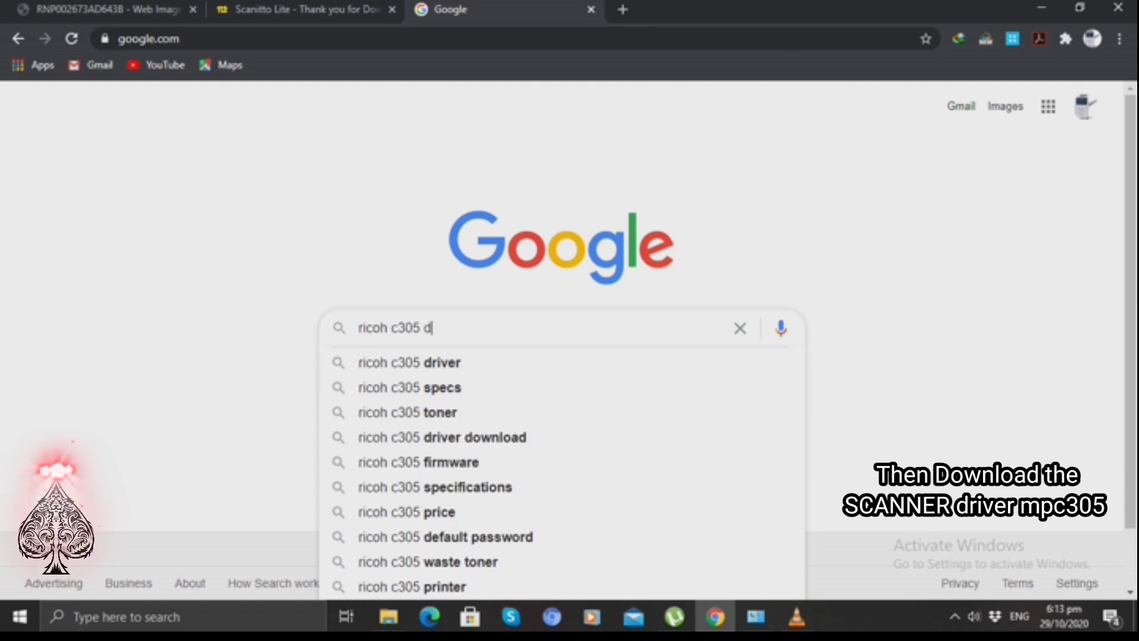
pyautogui.write('river')
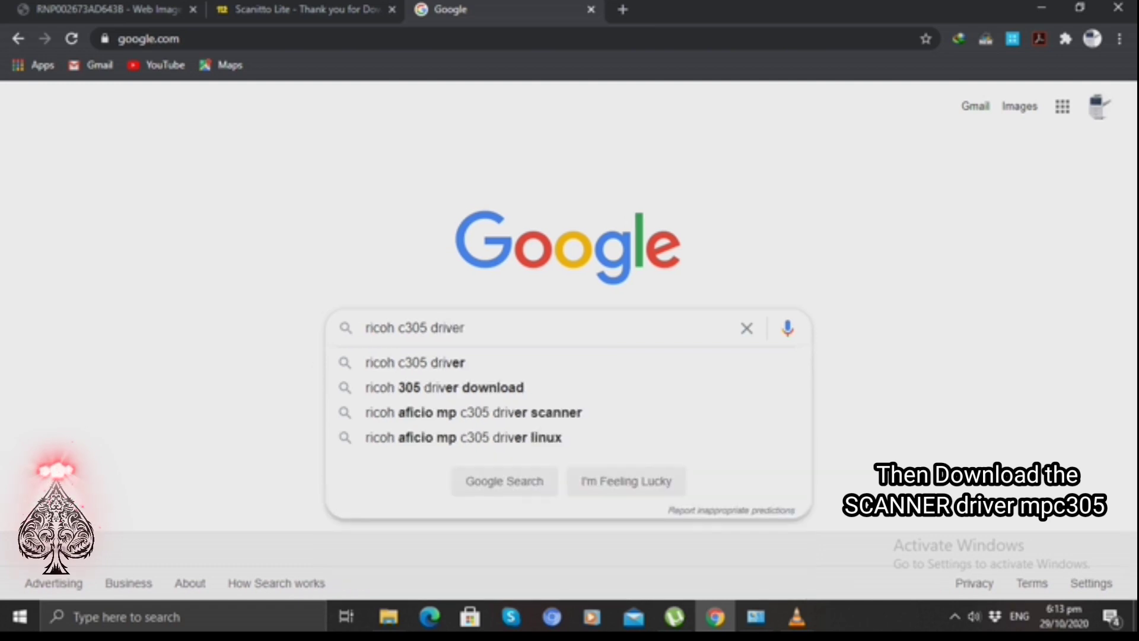
pyautogui.press('Return')
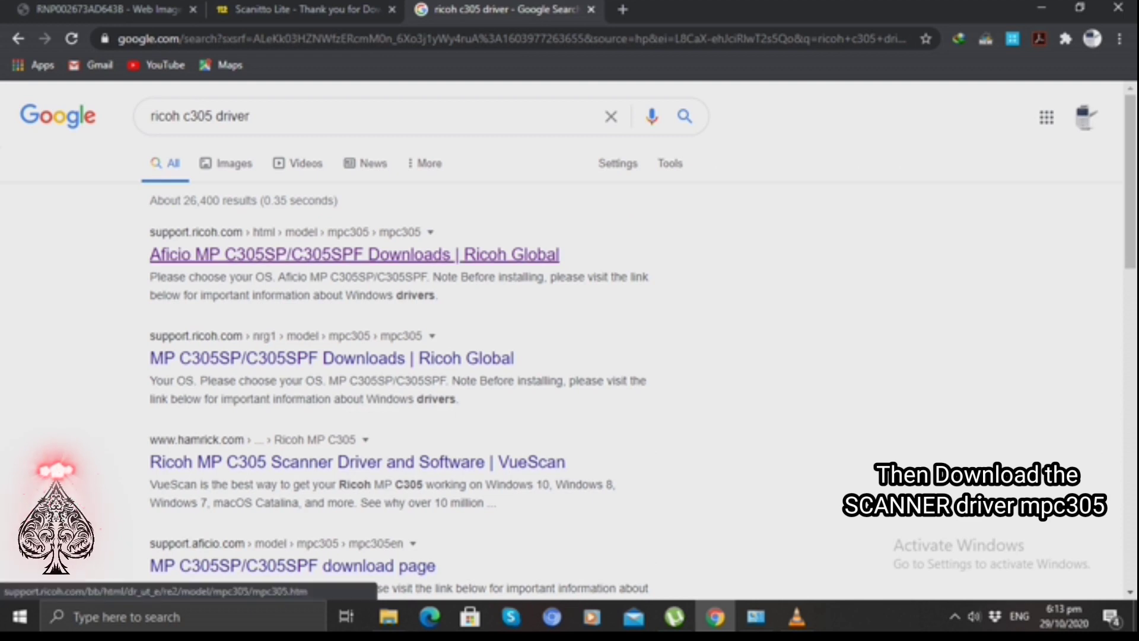
pyautogui.click(354, 255)
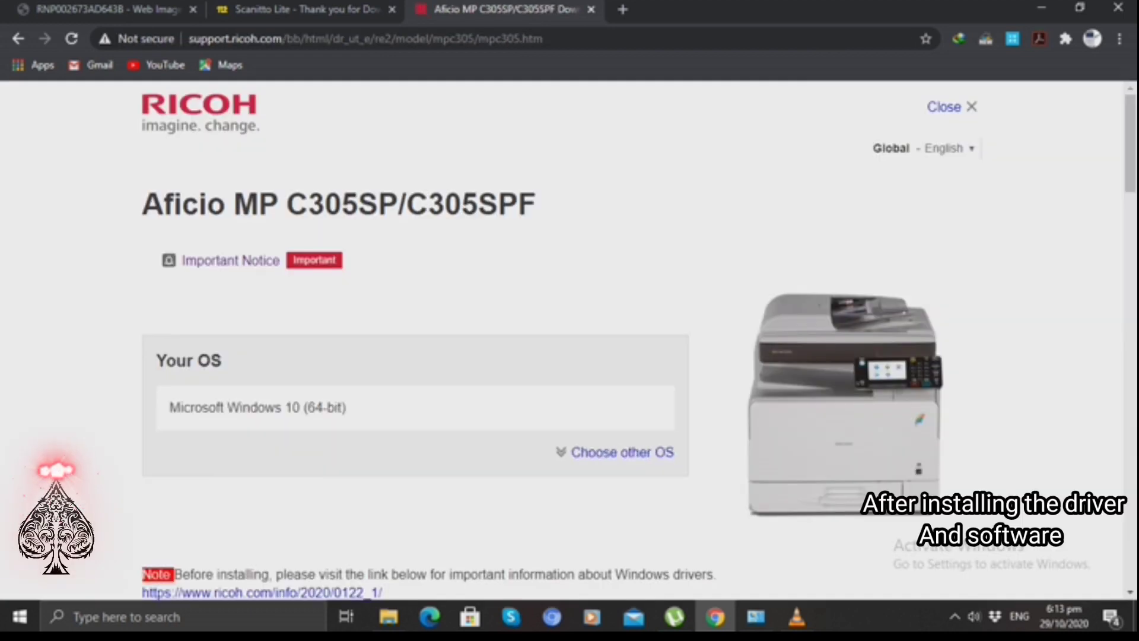
pyautogui.scroll(-5, 569, 338)
pyautogui.click(583, 151)
pyautogui.click(240, 229)
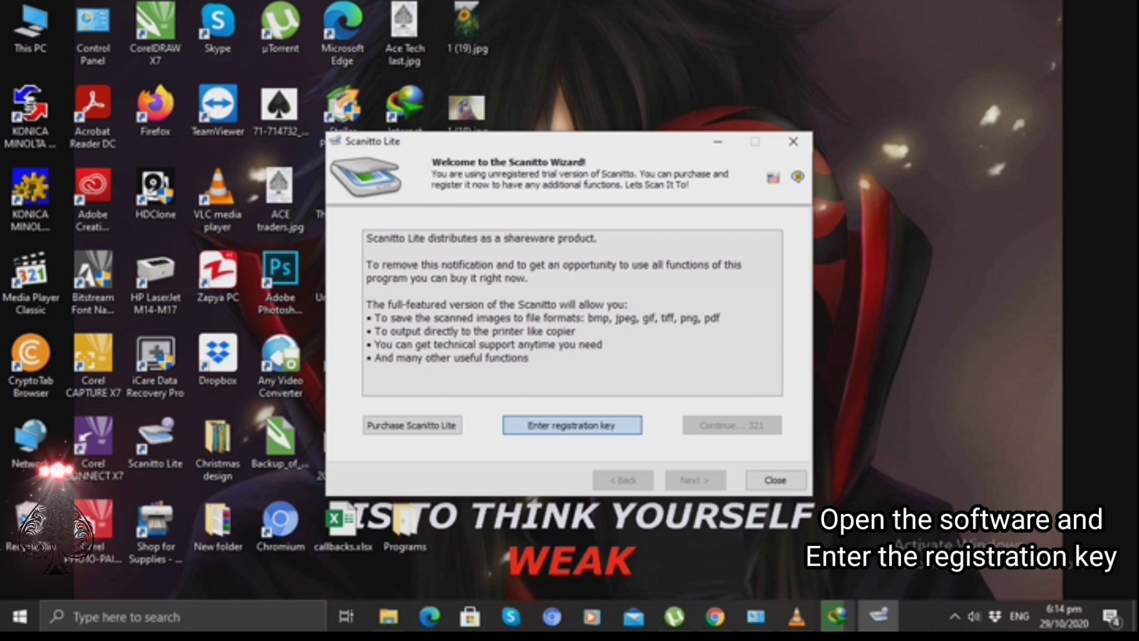
# Open the registration key form and dismiss the Ricoh driver download-complete notice.
pyautogui.click(572, 424)
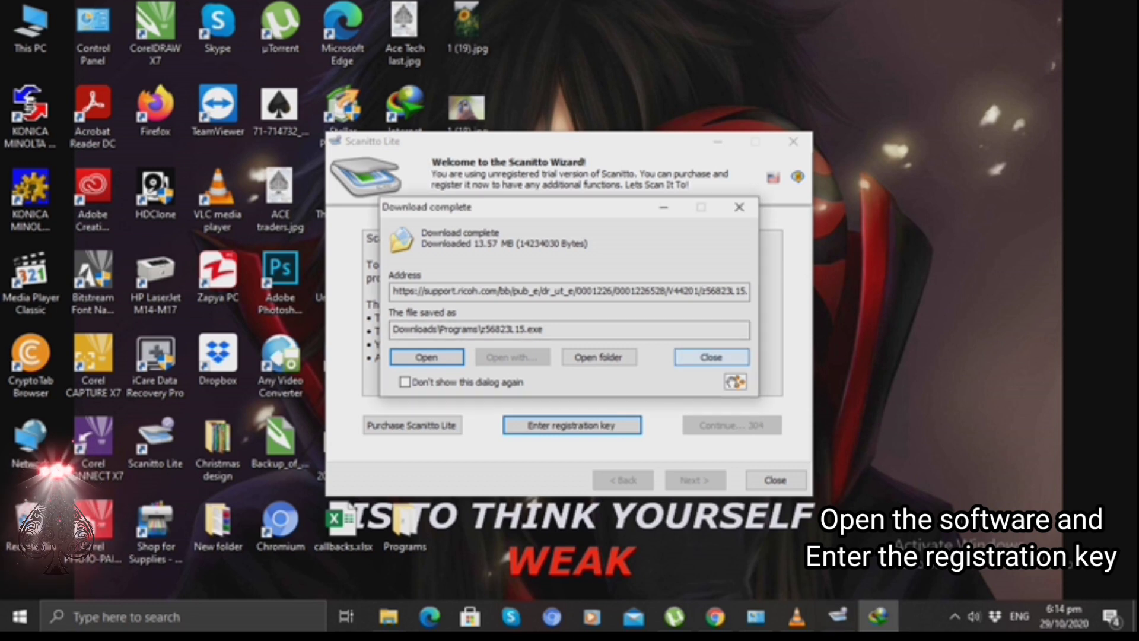
pyautogui.press('Escape')
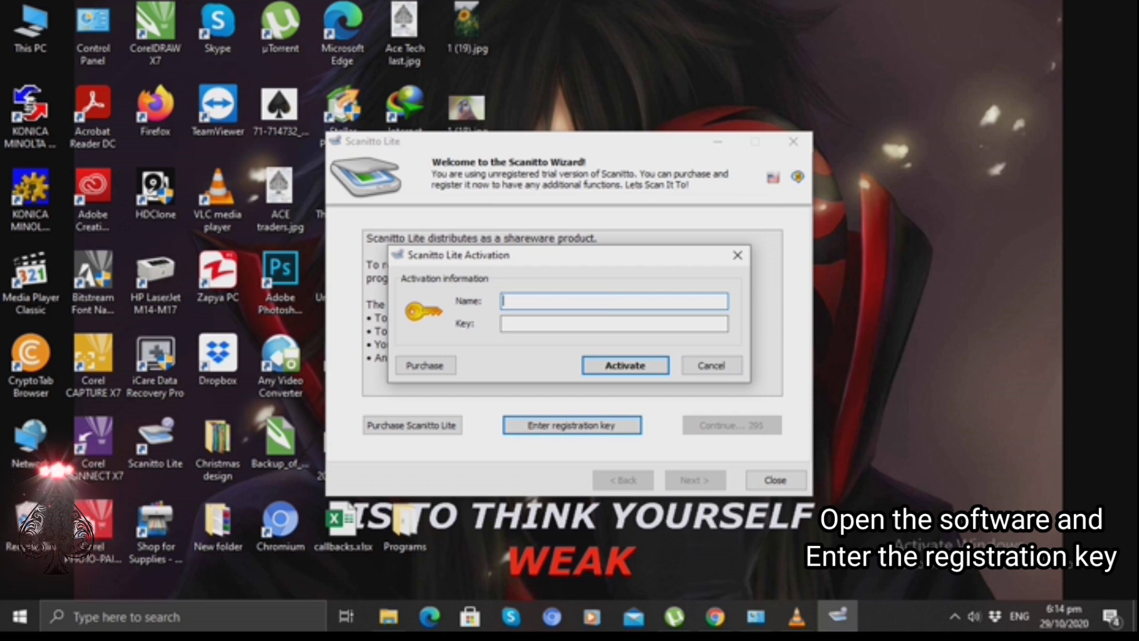
pyautogui.write('Ru')
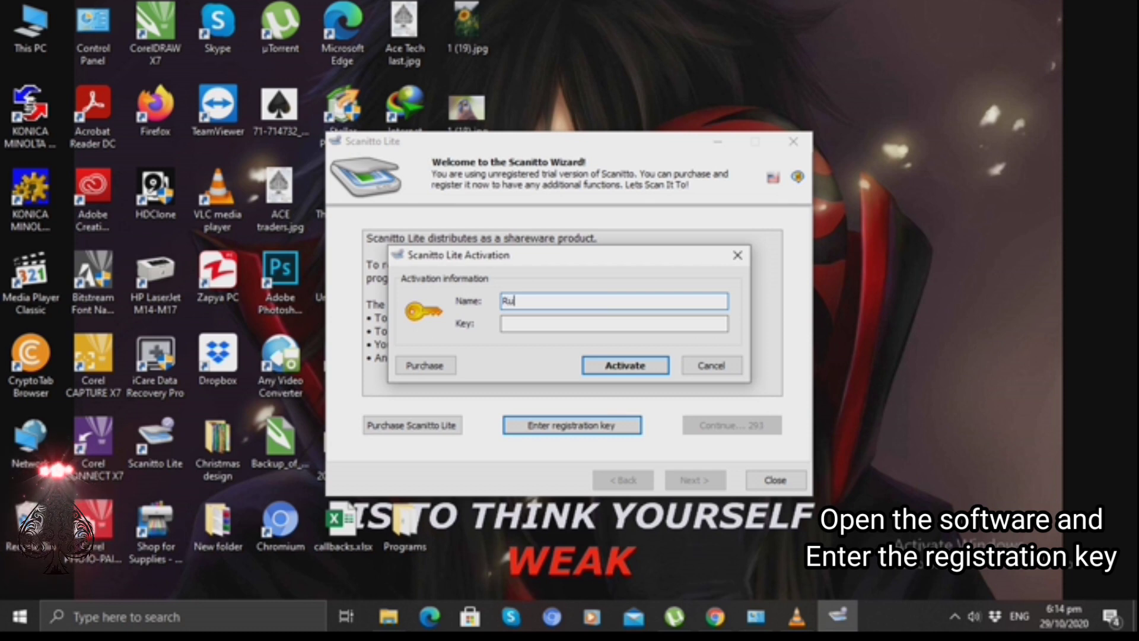
pyautogui.write('-')
pyautogui.write('Boa')
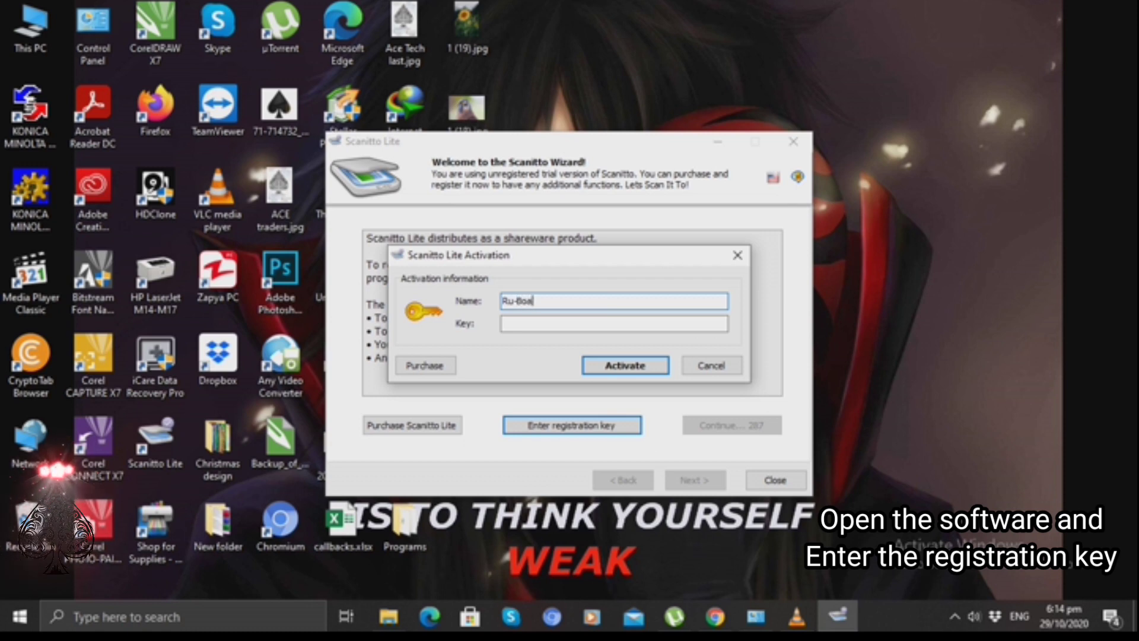
pyautogui.write('rd.')
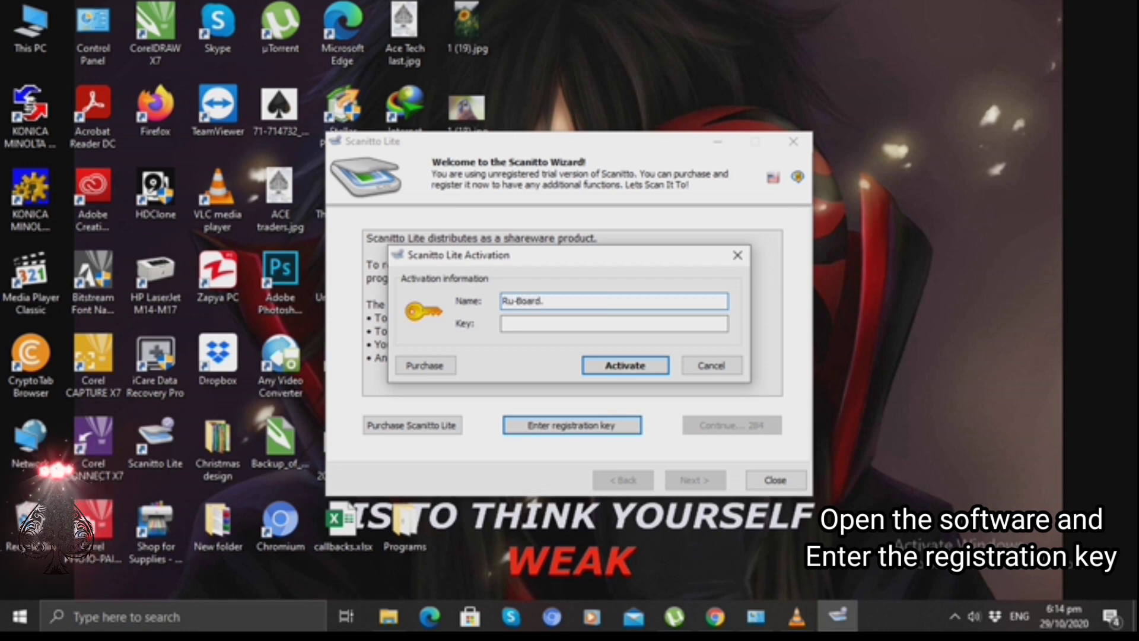
pyautogui.write('com')
# Enter the registration details, get past the welcome page, and select TypeC305 Scanner.
pyautogui.press('Tab')
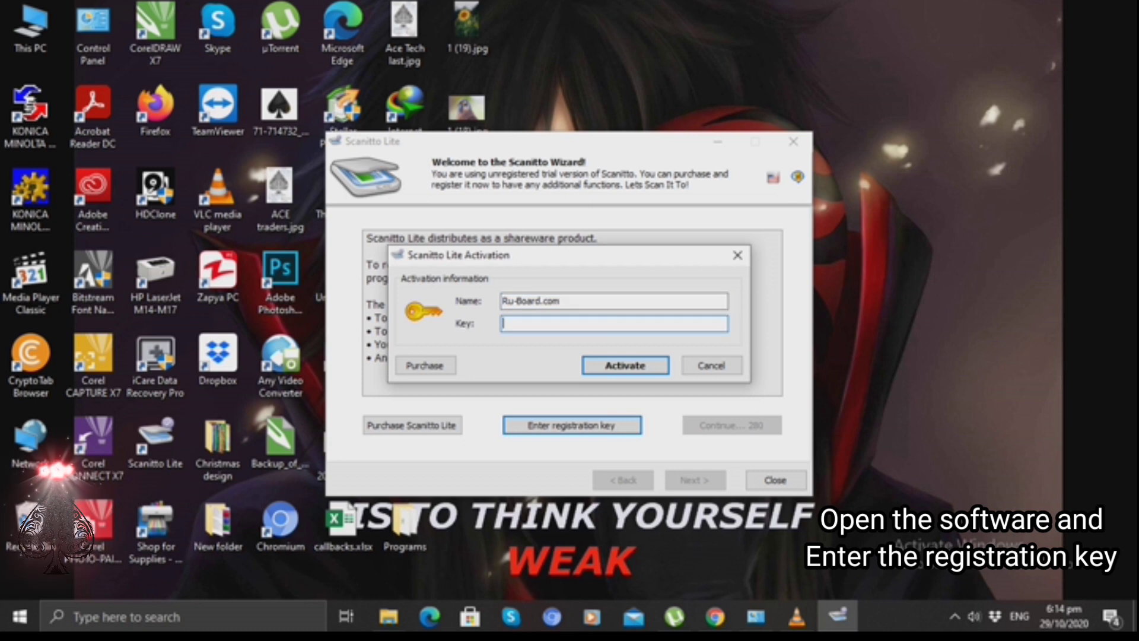
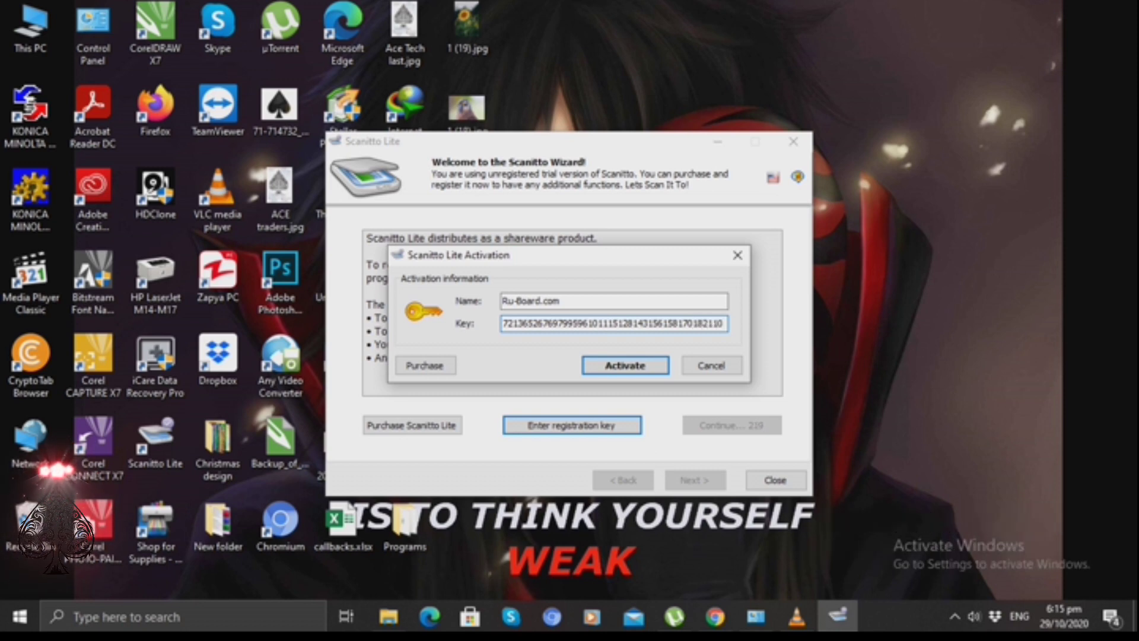
pyautogui.press('Return')
pyautogui.press('Return')
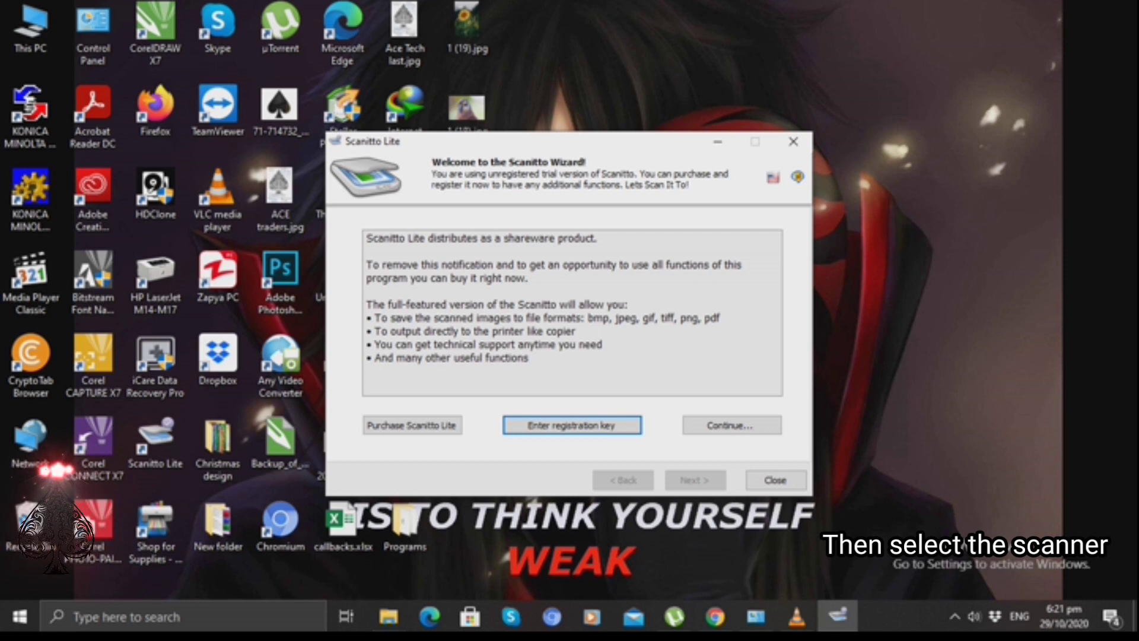
pyautogui.click(731, 425)
pyautogui.click(700, 262)
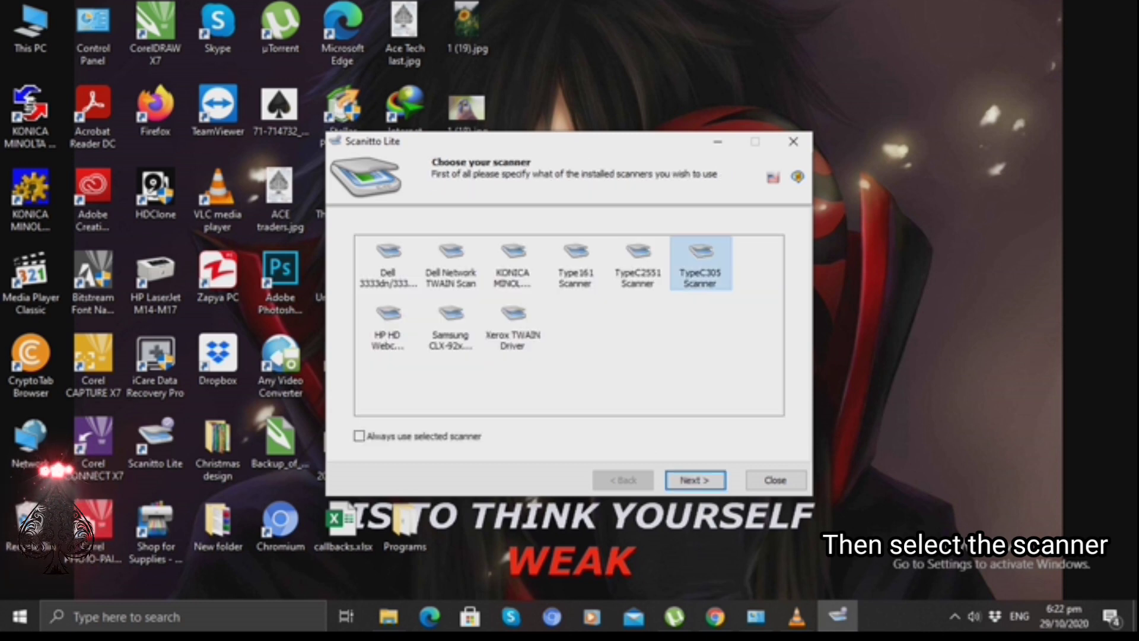
pyautogui.press('Tab')
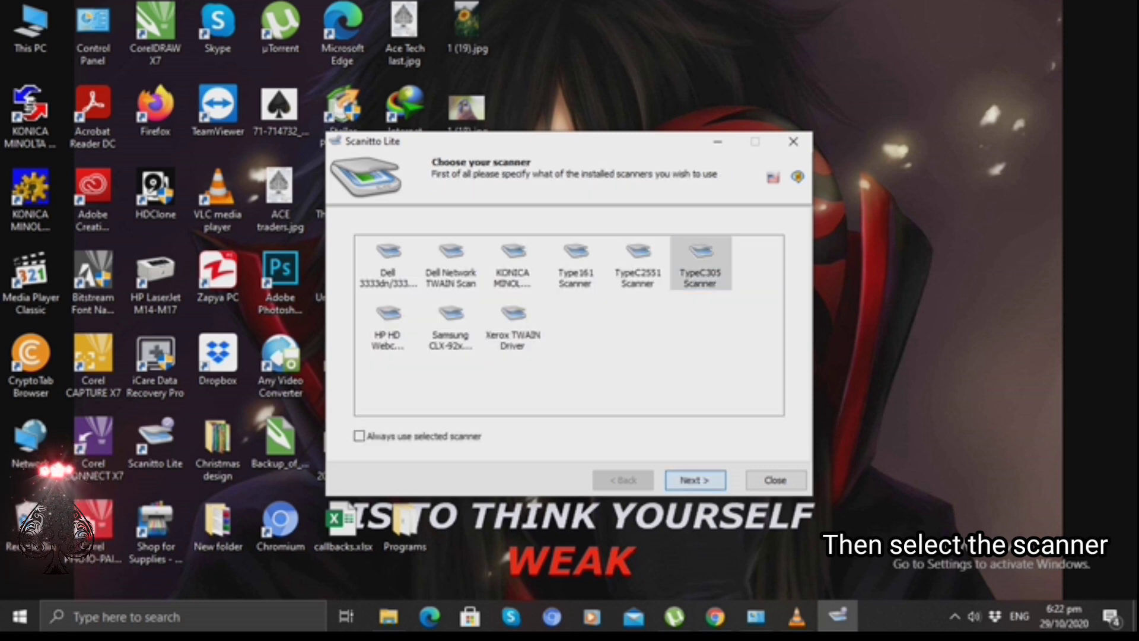
# Set the file format to PDF (Portable Document Format) and advance to scanning.
pyautogui.press('Return')
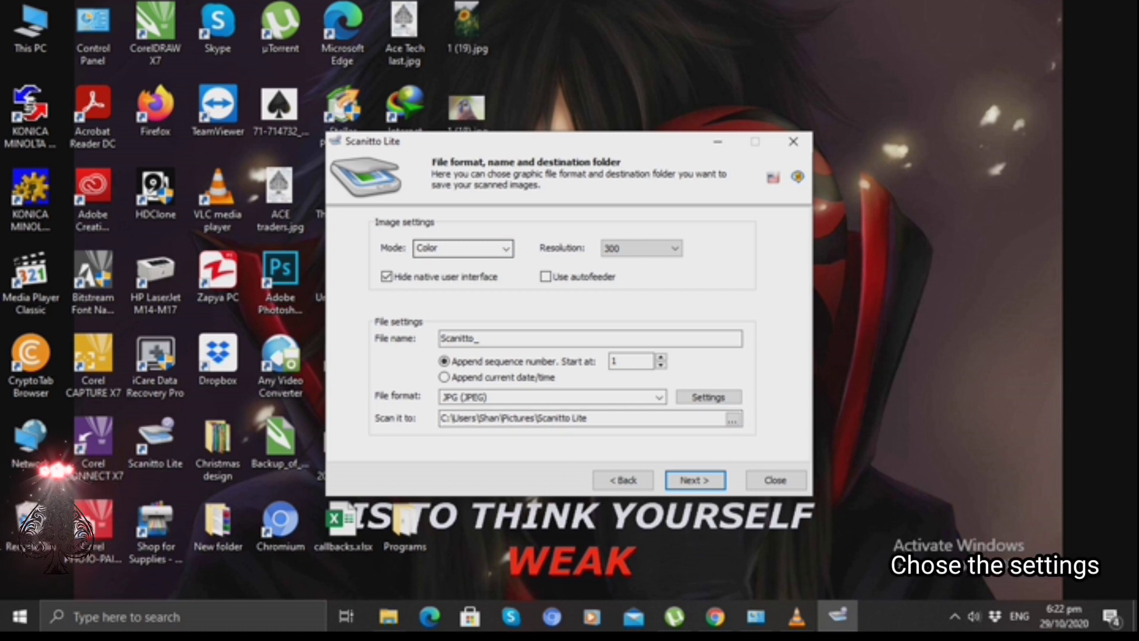
pyautogui.press('Tab')
pyautogui.hotkey('alt', 'Down')
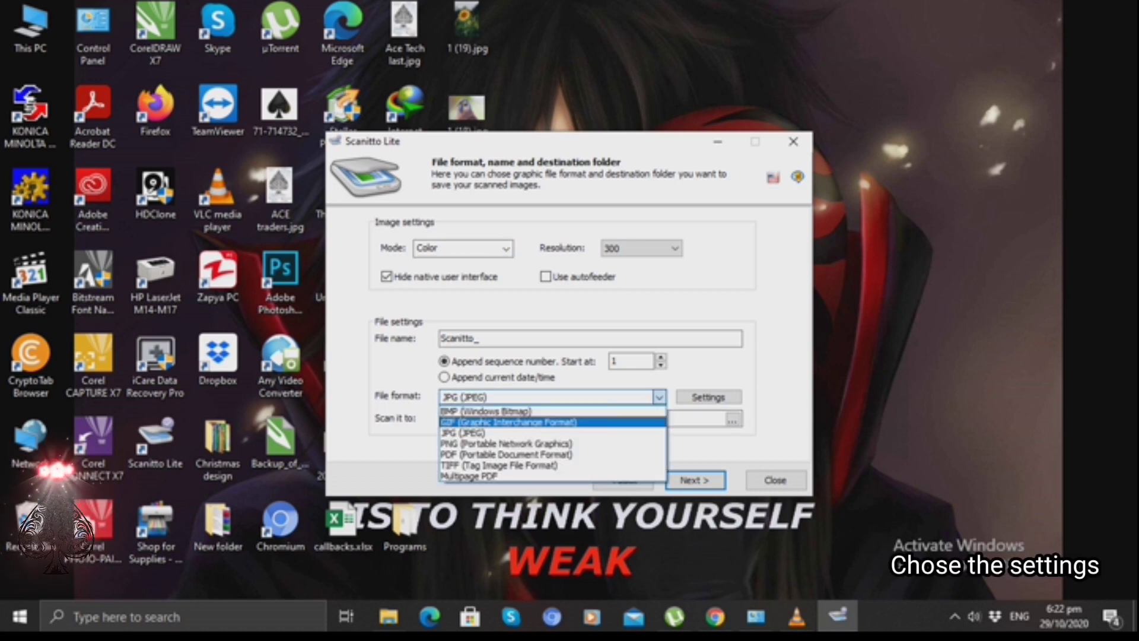
pyautogui.press('Down')
pyautogui.press('Down')
pyautogui.press('Down')
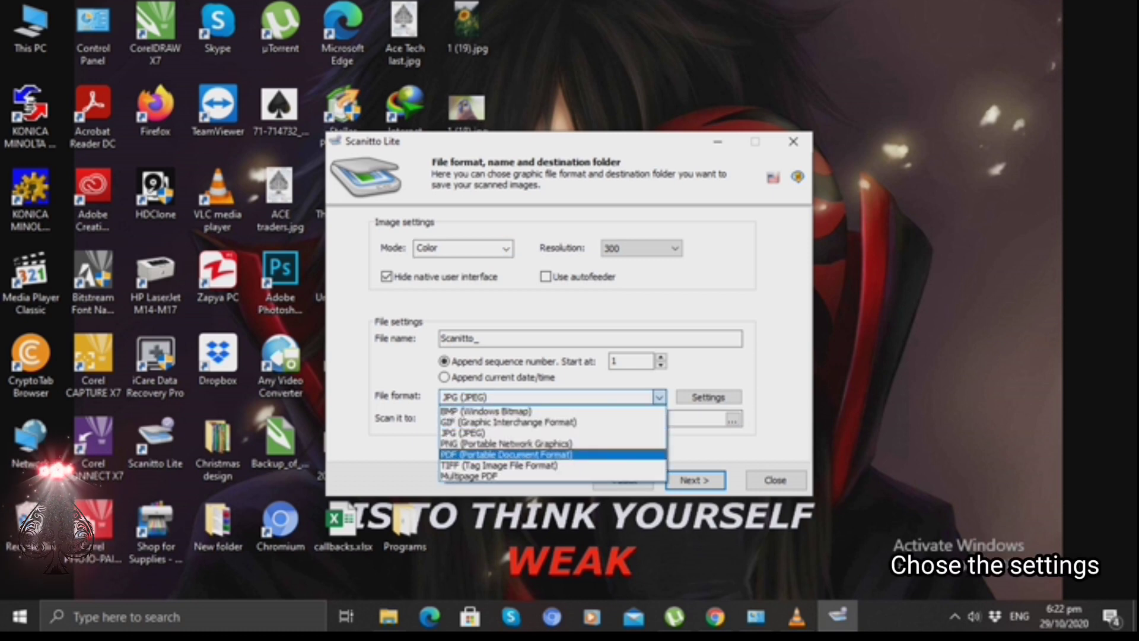
pyautogui.press('Return')
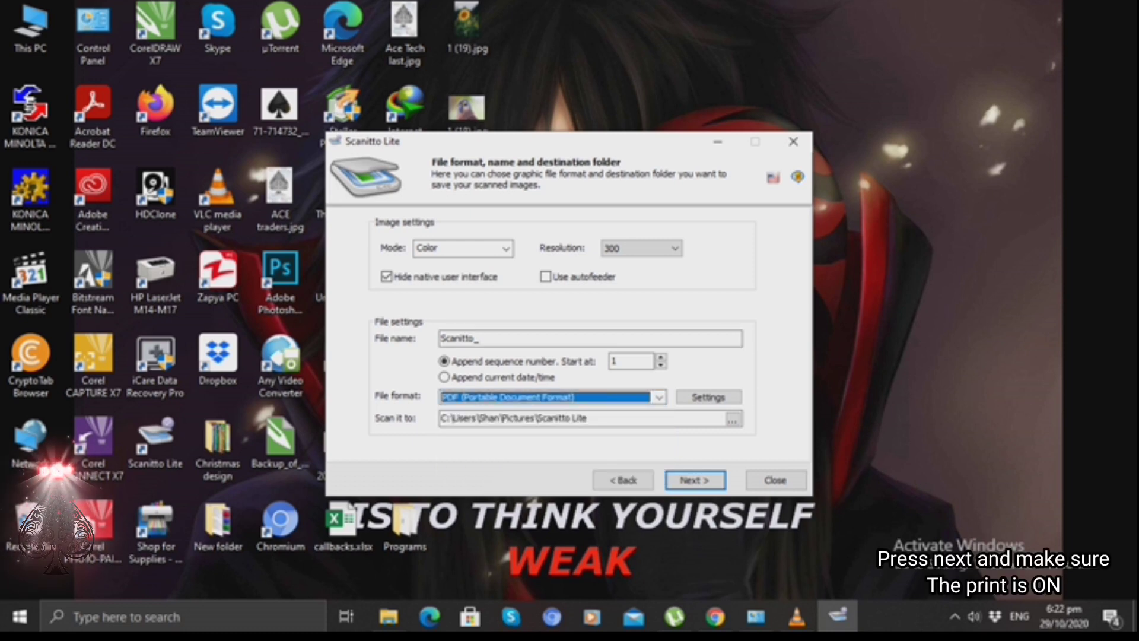
pyautogui.press('Return')
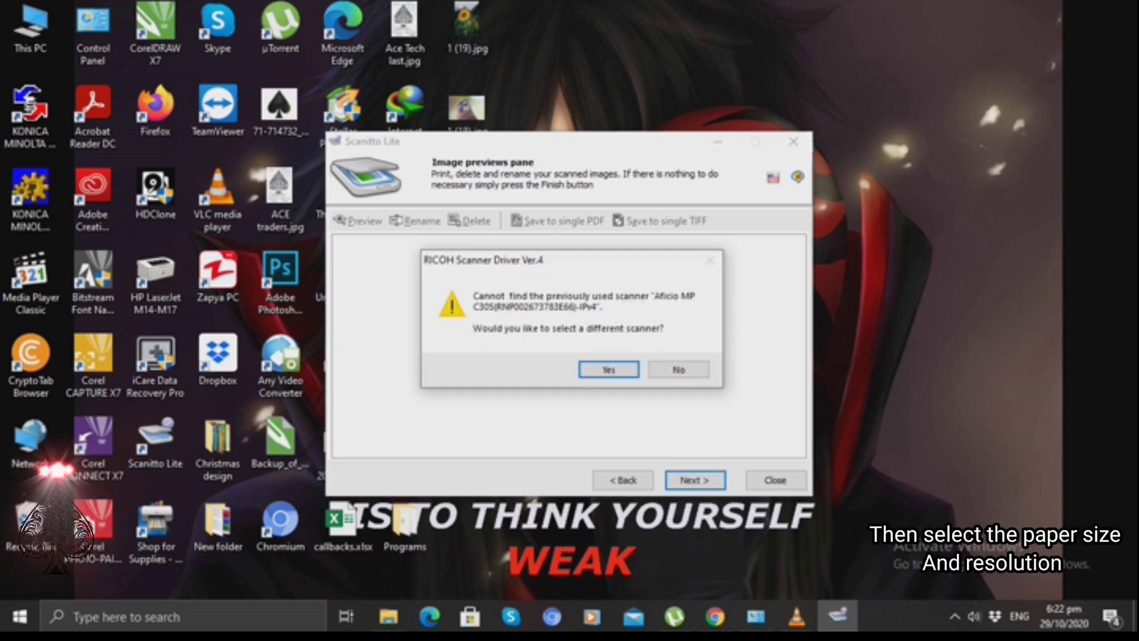
# Agree to select a different scanner and confirm Aficio MP C305 in Select Scanner.
pyautogui.press('Return')
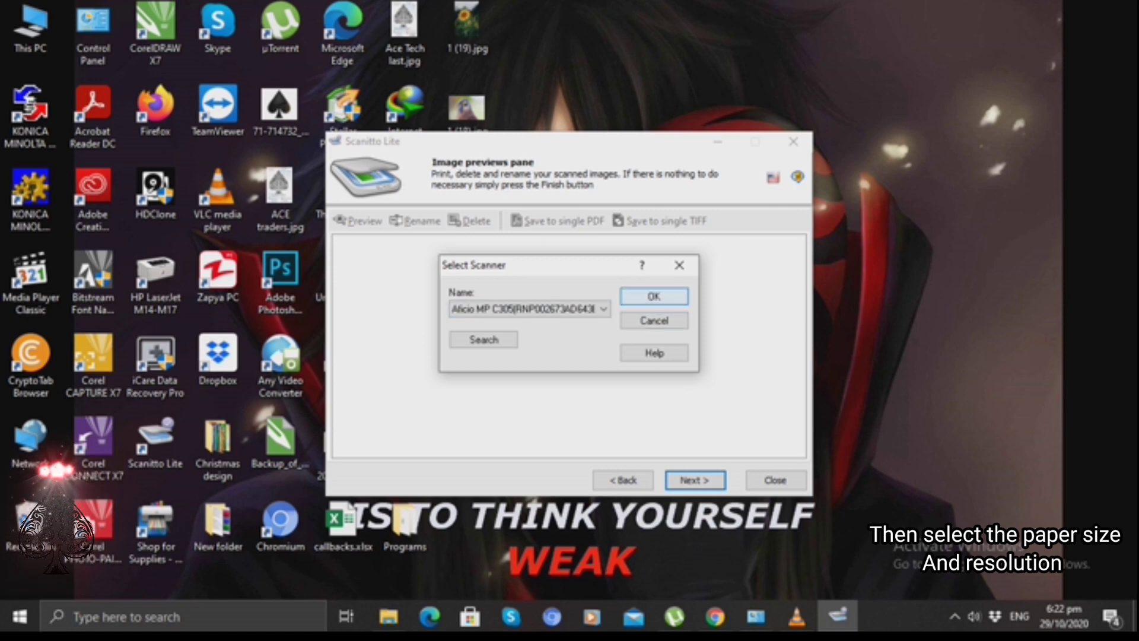
pyautogui.press('Return')
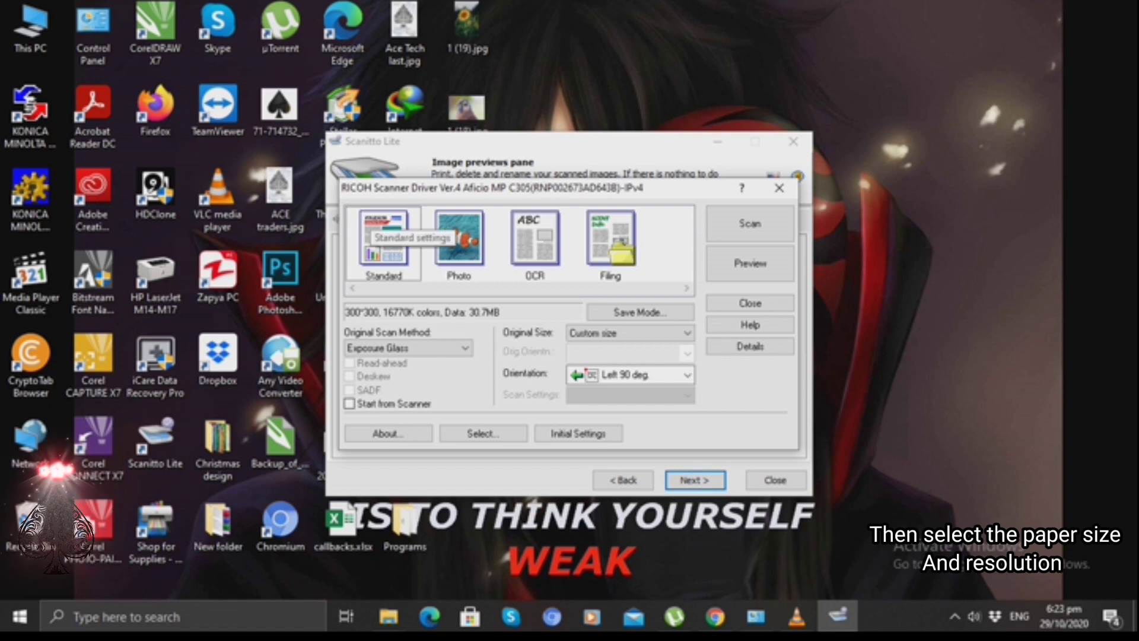
# Try the Standard and Photo scan profiles and set the original size to A4.
pyautogui.click(383, 240)
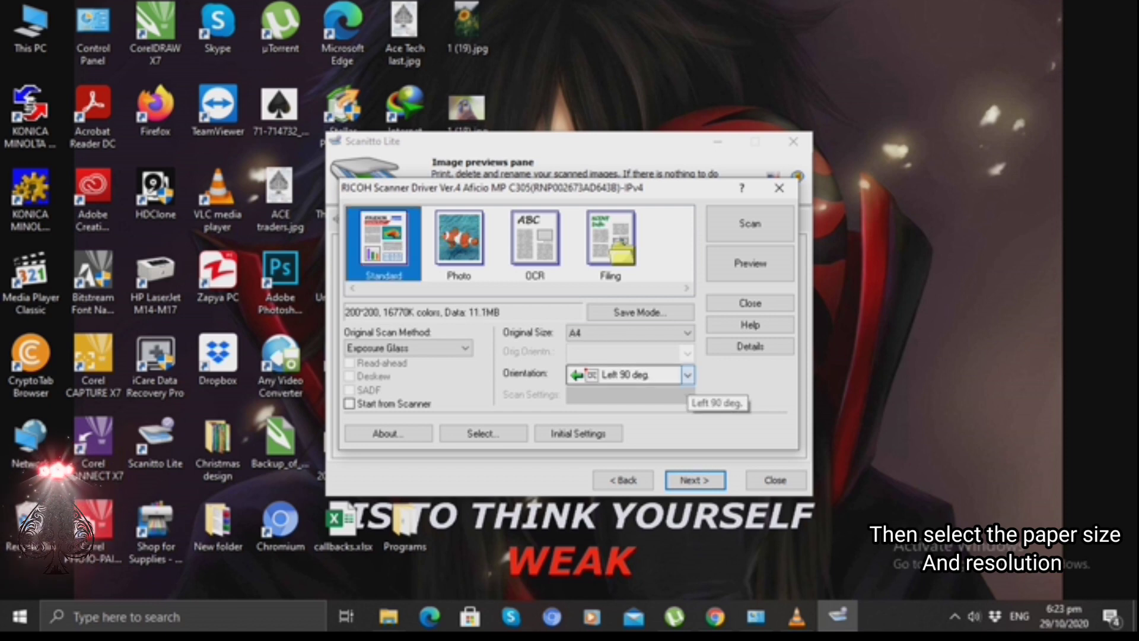
pyautogui.click(688, 375)
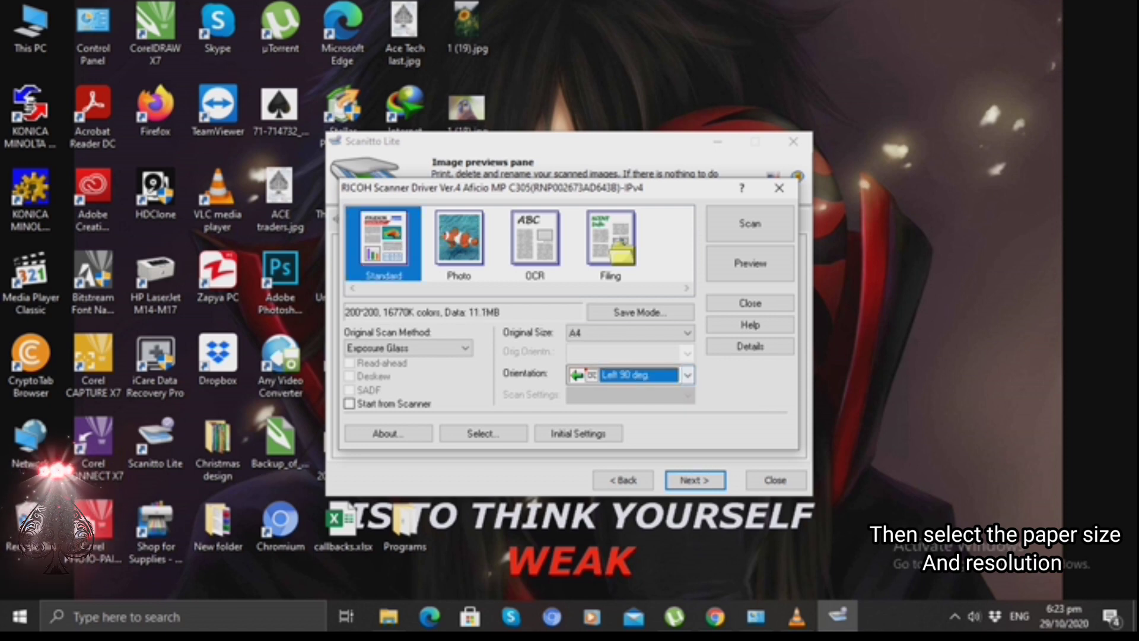
pyautogui.click(458, 240)
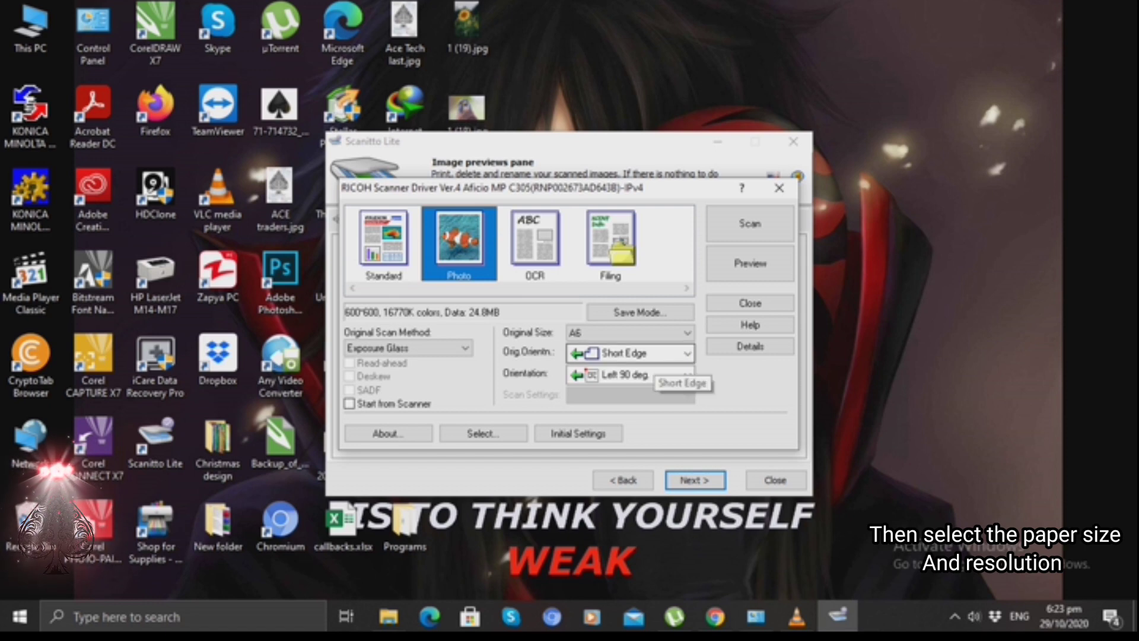
pyautogui.click(687, 337)
pyautogui.click(686, 333)
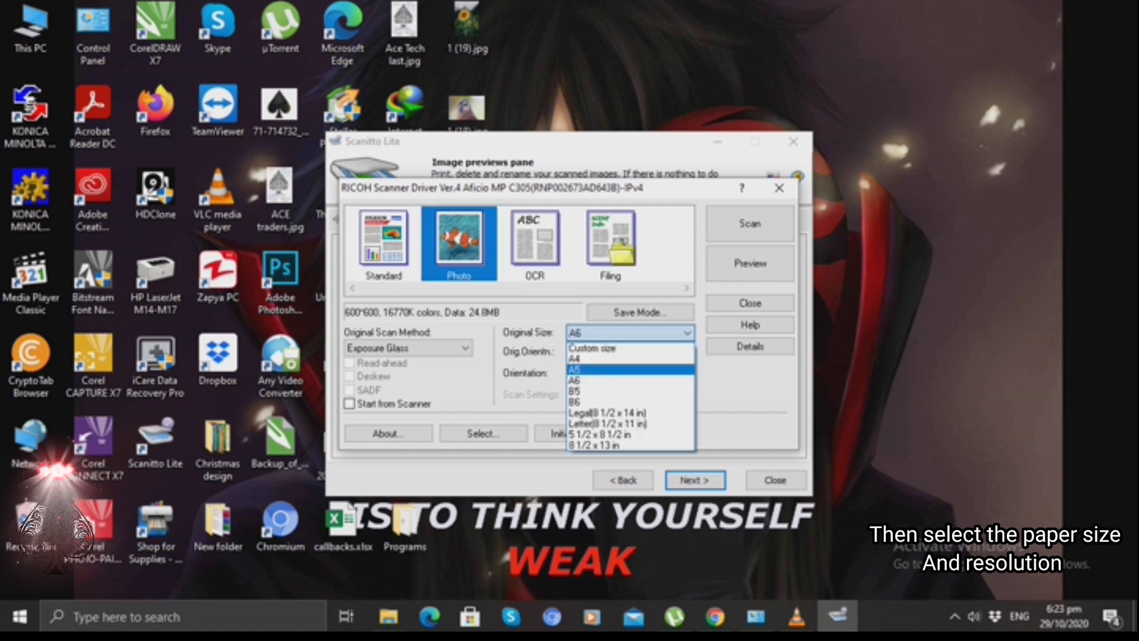
pyautogui.press('Return')
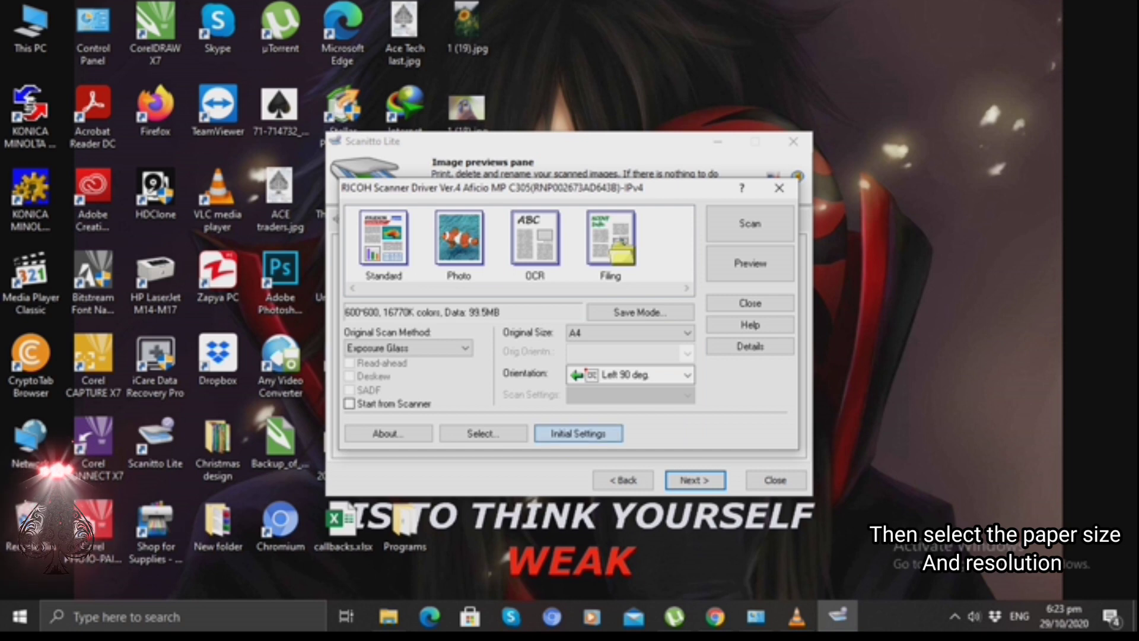
# Review Initial Settings and the 600×600 detail settings, then start the scan.
pyautogui.click(578, 433)
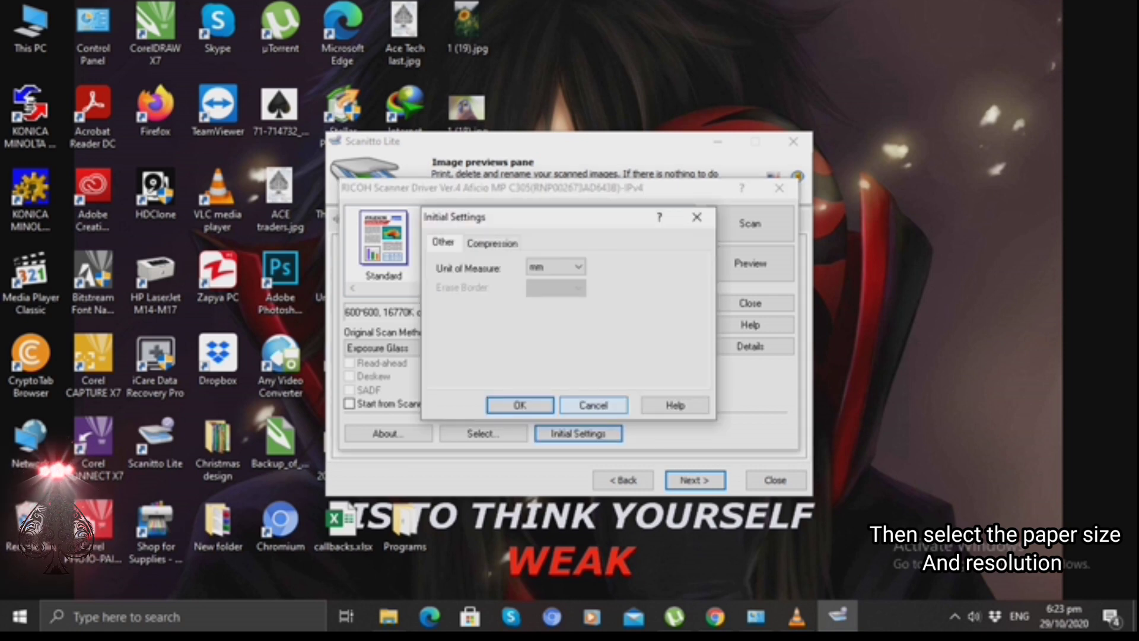
pyautogui.click(593, 405)
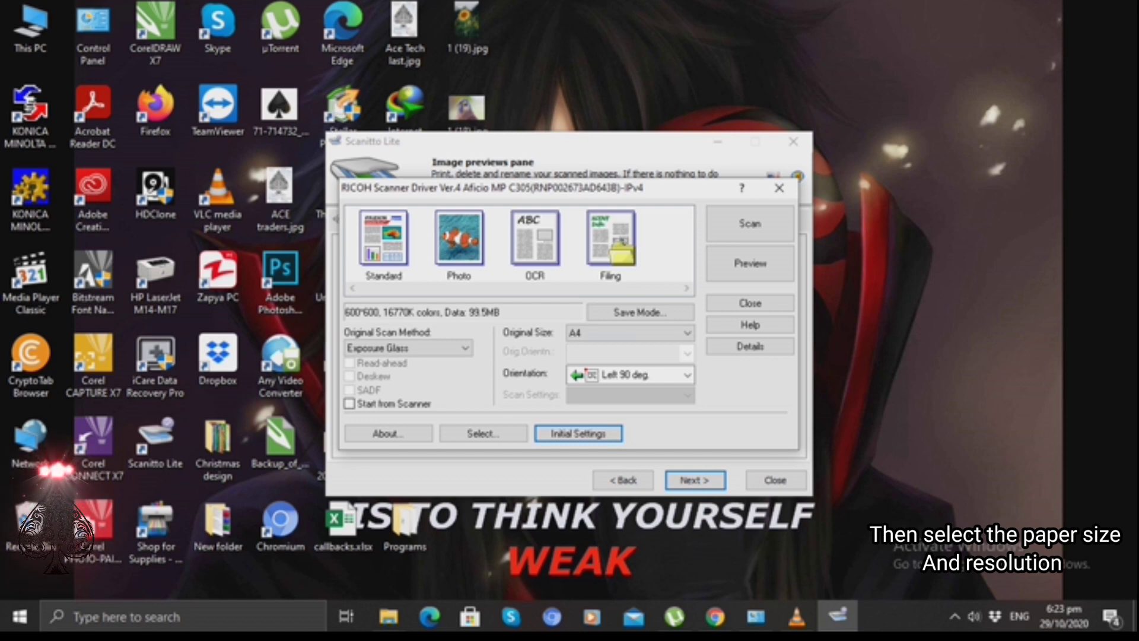
pyautogui.click(750, 346)
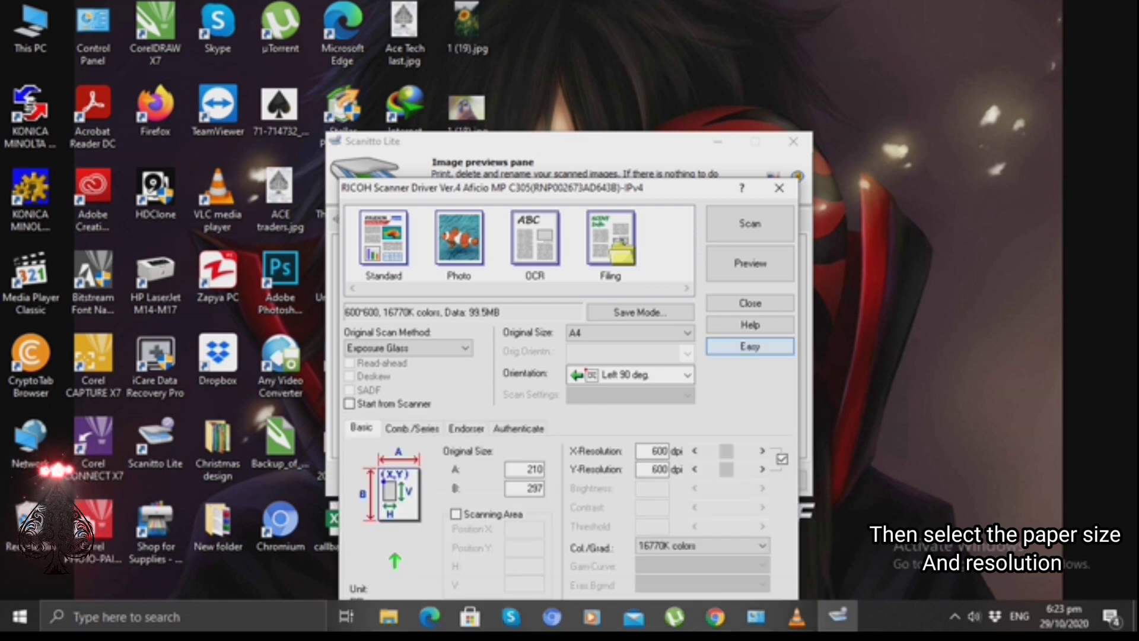
pyautogui.press('space')
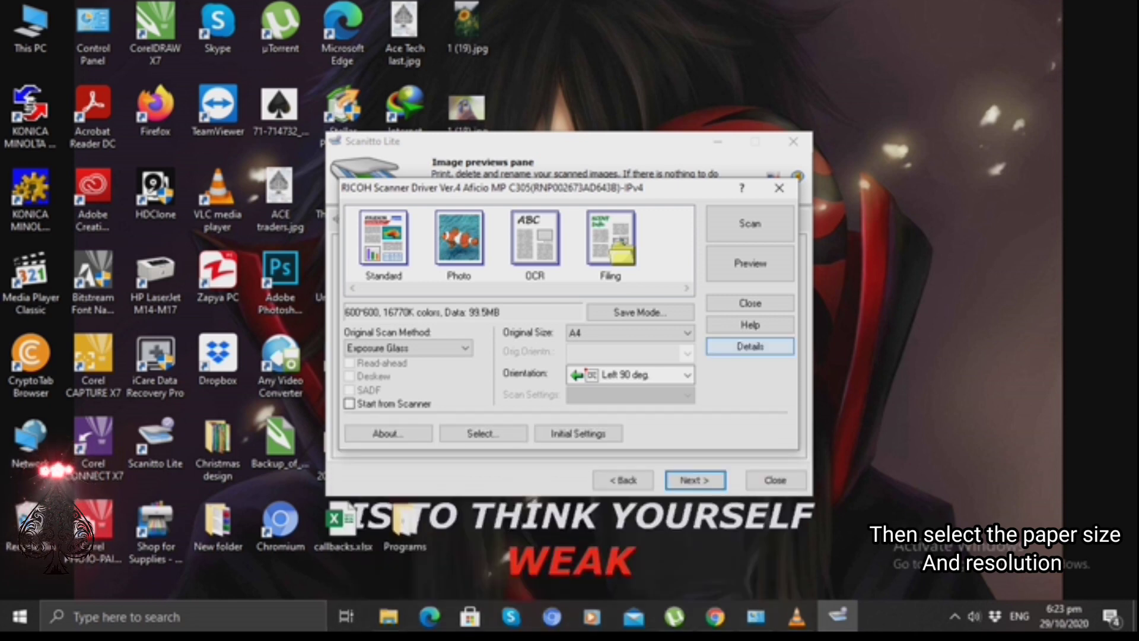
pyautogui.click(750, 223)
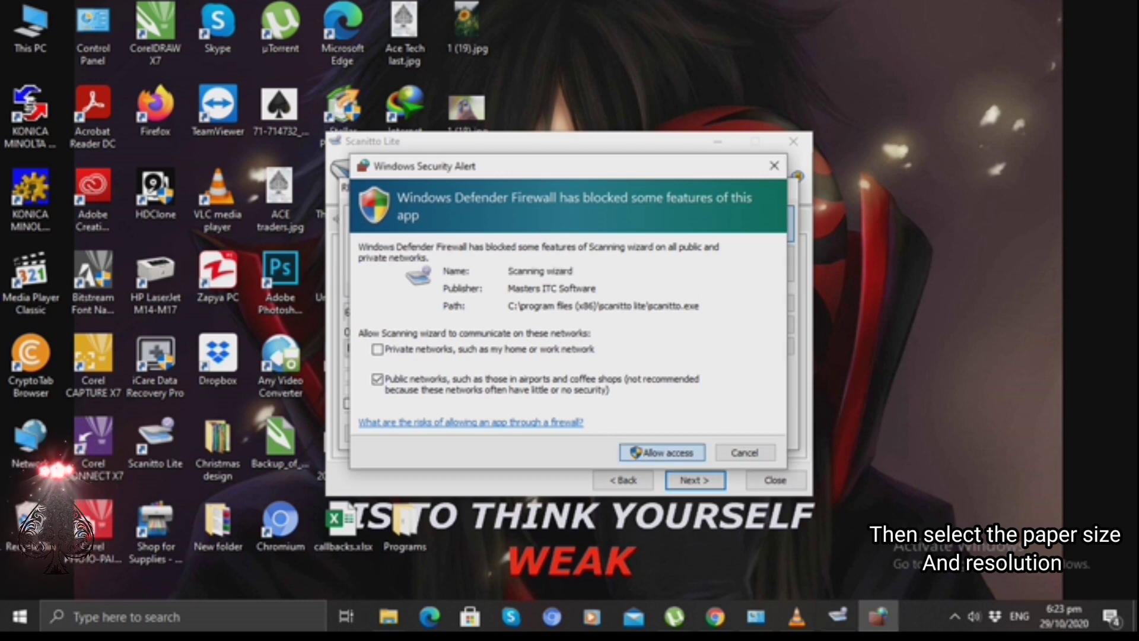
# Allow Scanitto Lite's Scanning wizard through Windows Defender Firewall.
pyautogui.press('Return')
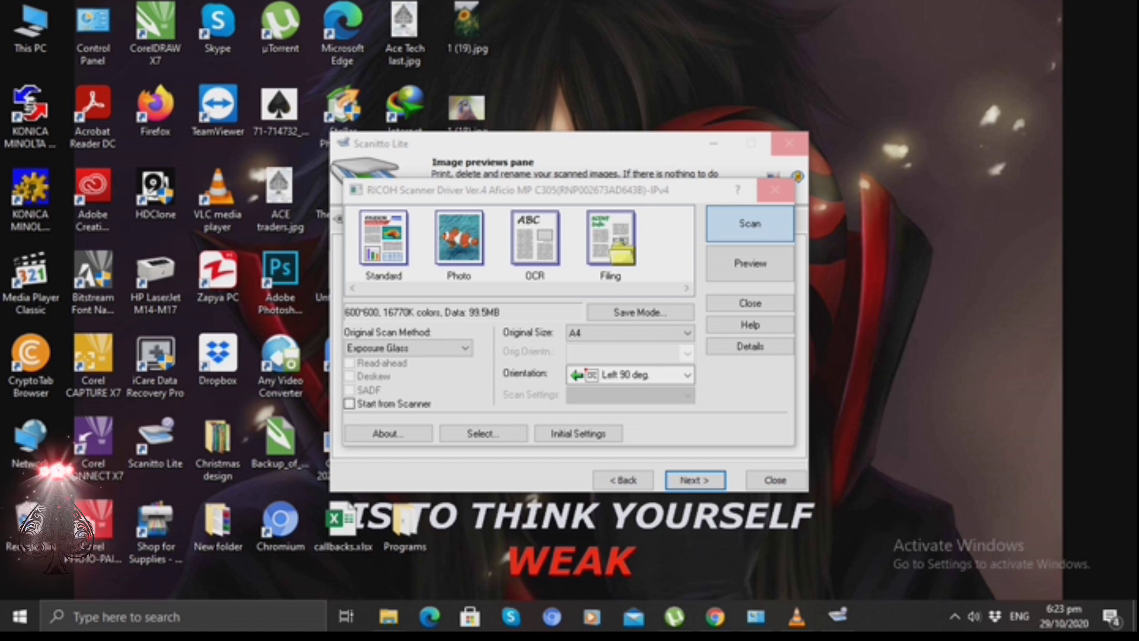
# Scan the A4 page with the Ricoh driver, producing Scanitto_1.pdf shown in Edge.
pyautogui.press('Return')
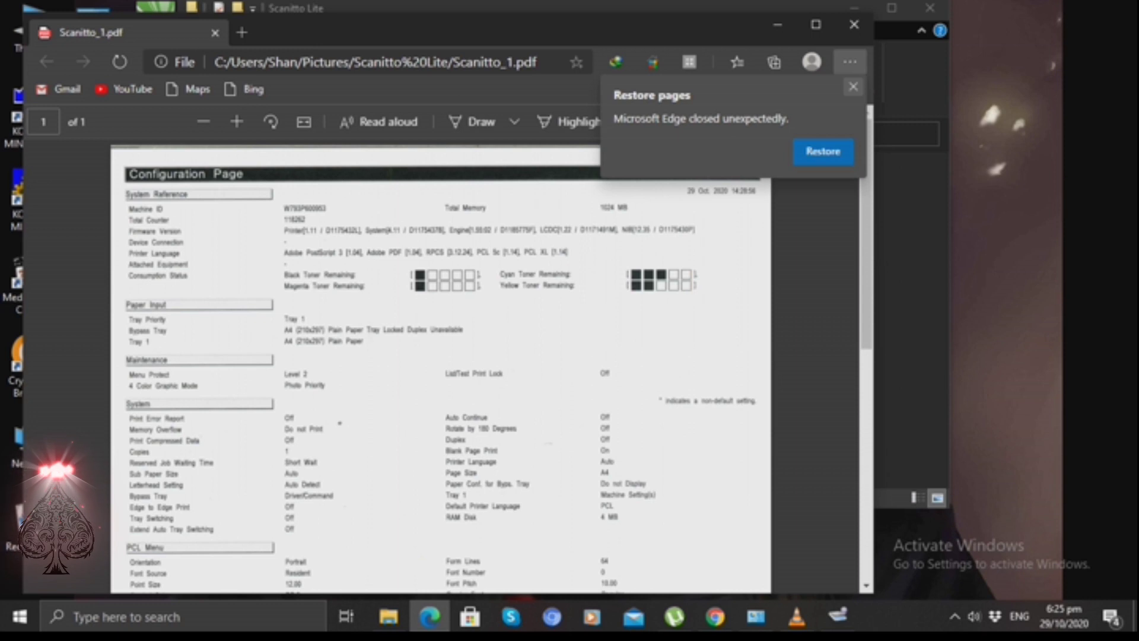
# Dismiss Edge's Restore pages popup to reveal the Ricoh Aficio MP C305 configuration page.
pyautogui.press('Escape')
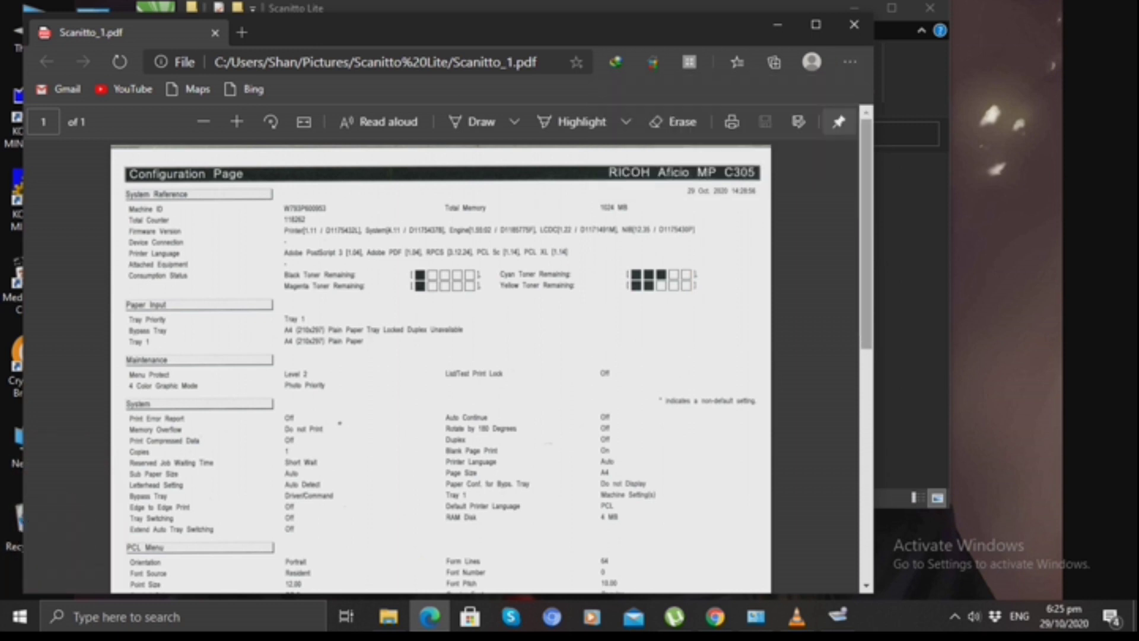